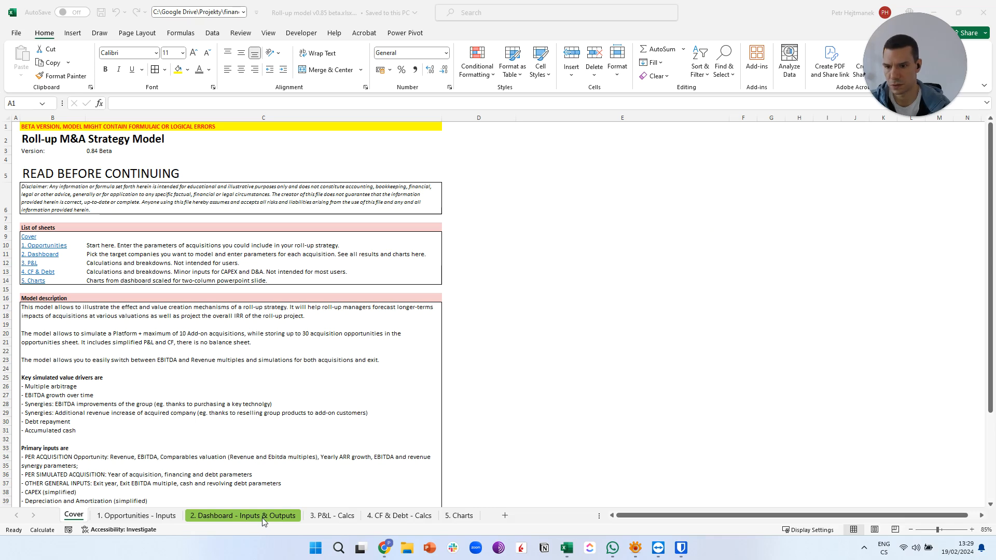
Open the Dashboard sheet and examine the investment name, acquisition year and valuation method inputs for the platform and add-ons.
{"action": "left_click", "coordinate": [242, 515]}
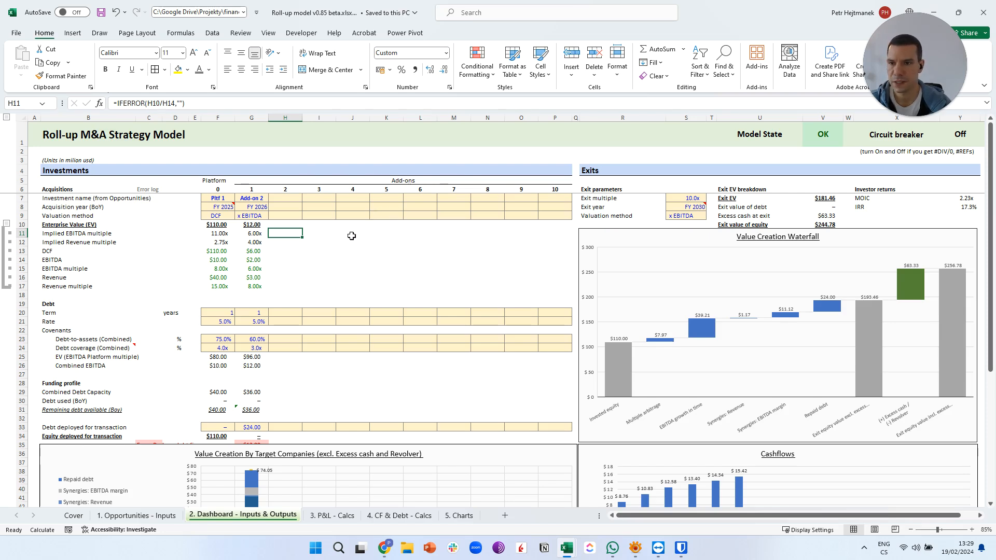
{"action": "left_click_drag", "start_coordinate": [216, 198], "coordinate": [555, 216]}
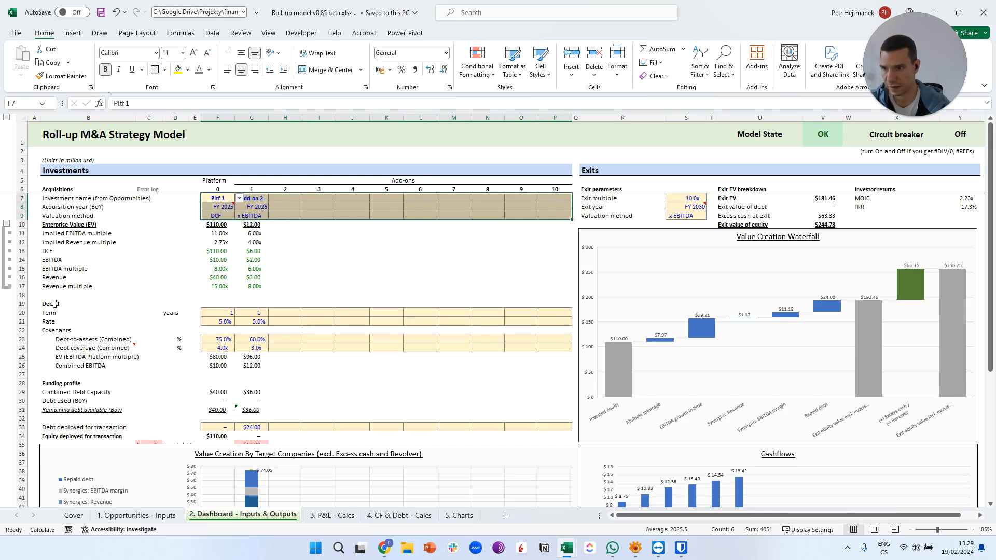
{"action": "left_click", "coordinate": [40, 193]}
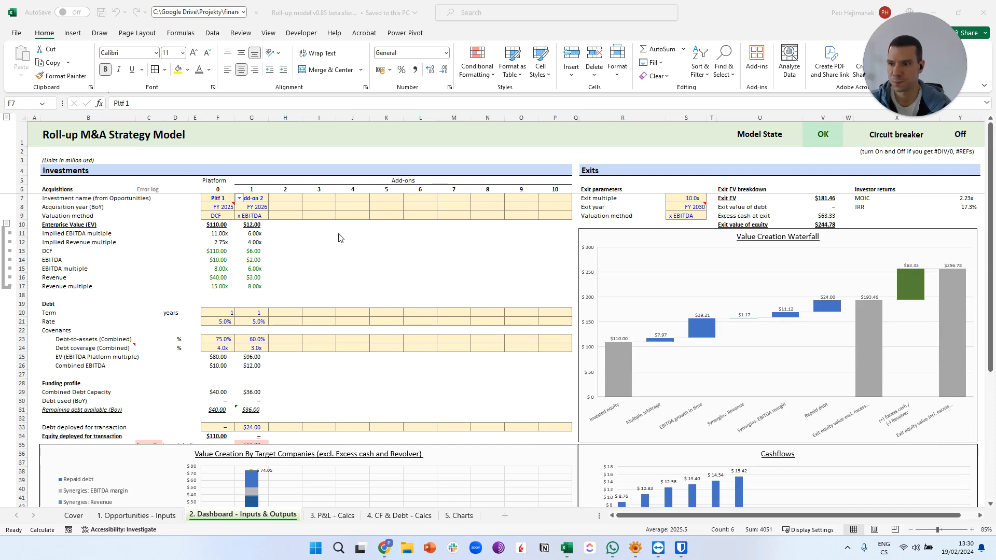
{"action": "left_click", "coordinate": [171, 233]}
{"action": "left_click_drag", "start_coordinate": [218, 199], "coordinate": [556, 215]}
{"action": "left_click", "coordinate": [506, 239]}
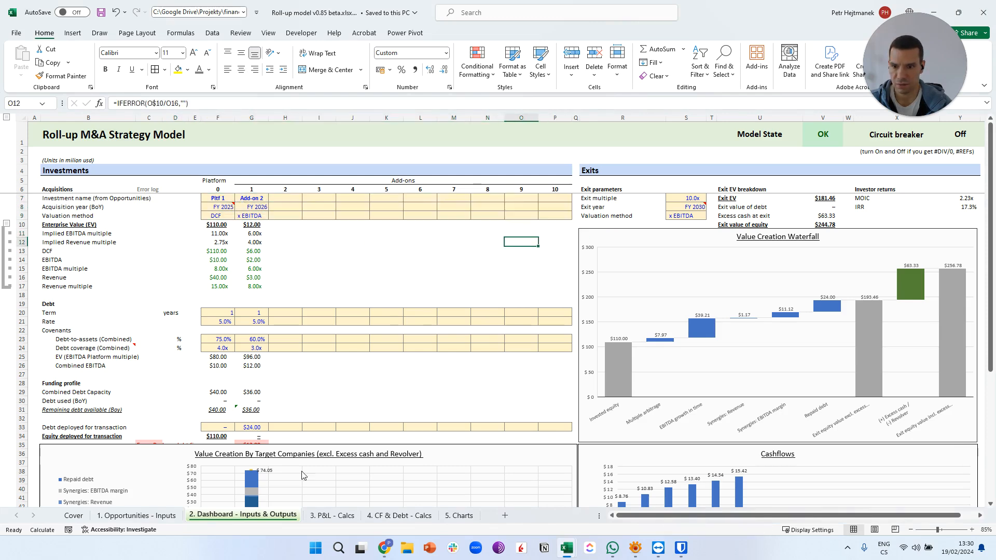
Open the Opportunities sheet and review the company rows with their revenue, EBITDA and ARR growth columns.
{"action": "left_click", "coordinate": [136, 516]}
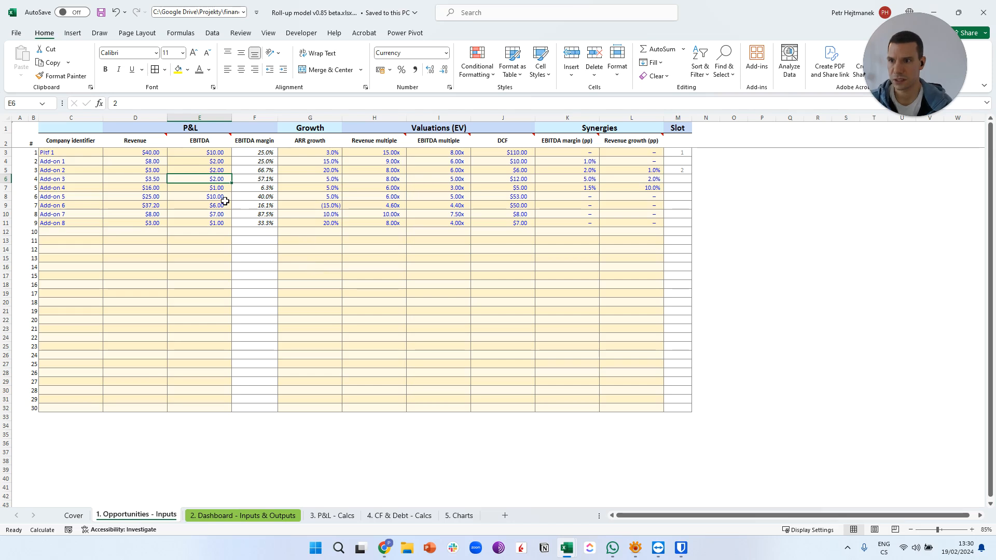
{"action": "left_click", "coordinate": [6, 153]}
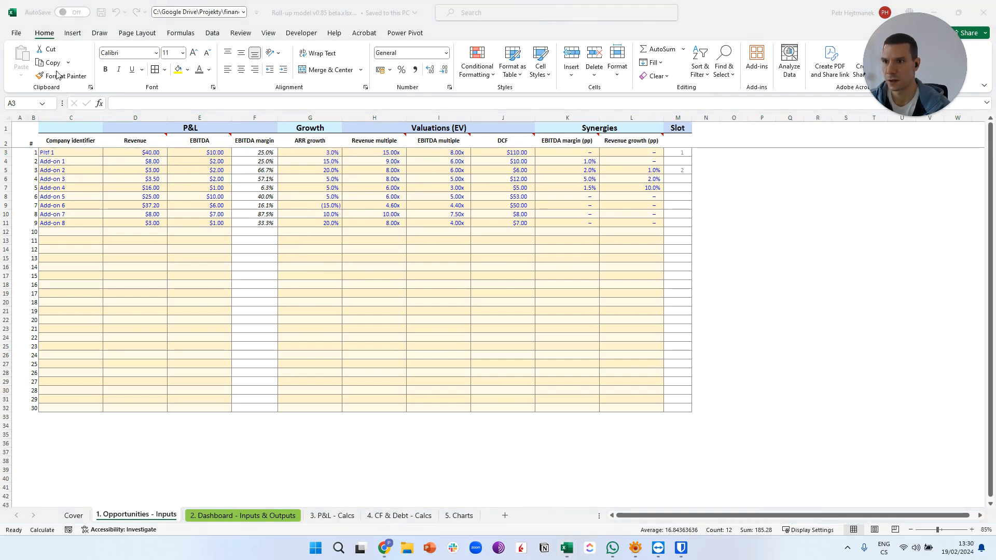
{"action": "left_click", "coordinate": [149, 118]}
{"action": "left_click", "coordinate": [216, 116]}
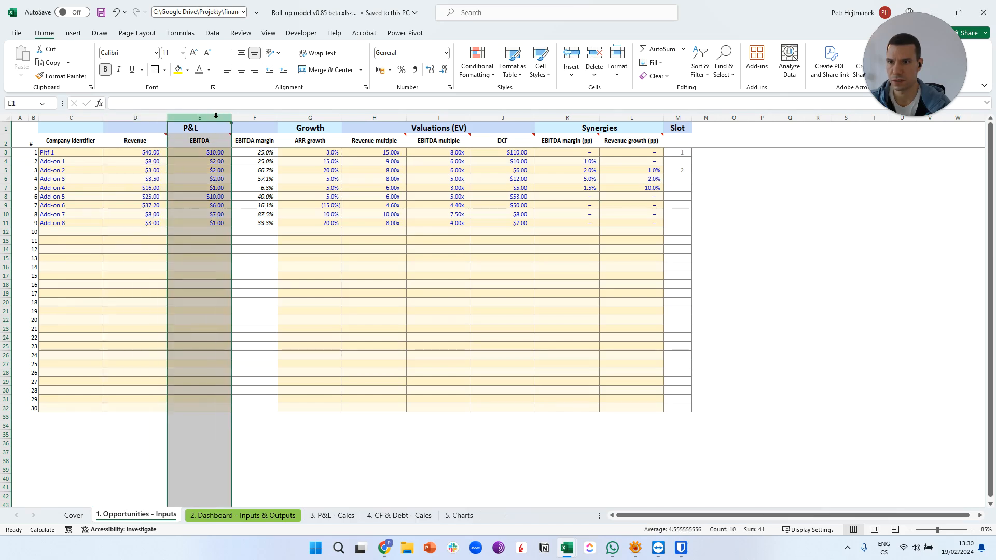
{"action": "left_click", "coordinate": [316, 119]}
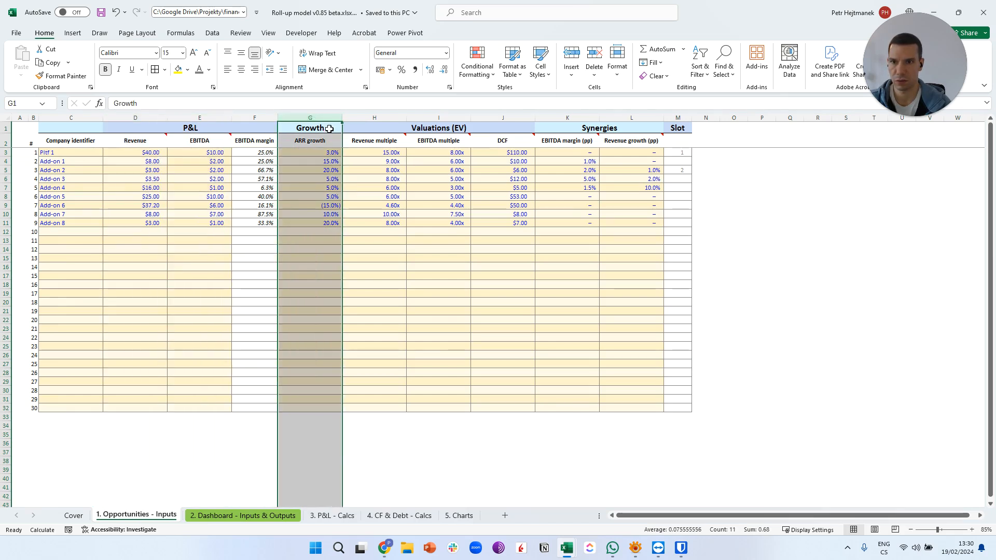
{"action": "left_click", "coordinate": [303, 144]}
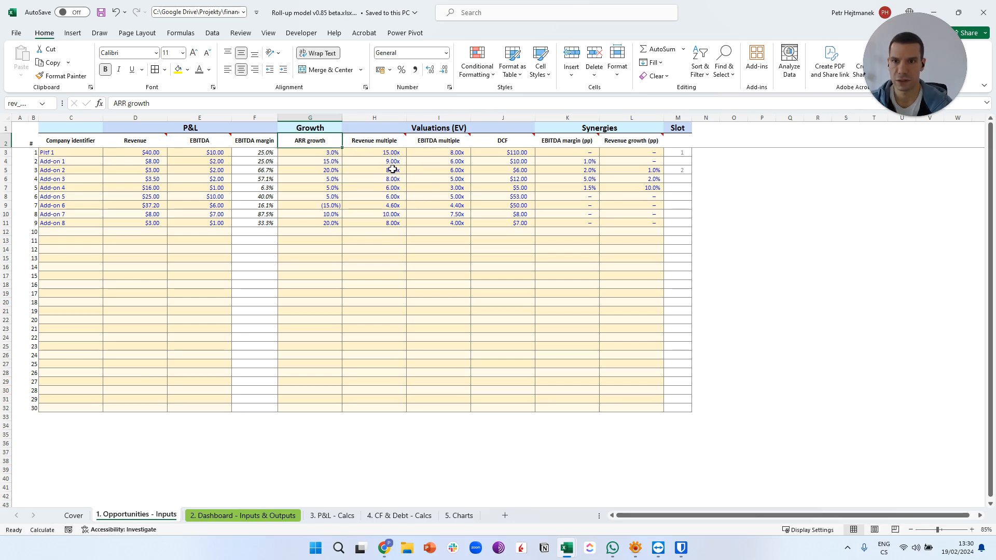
Review the Valuations (EV) columns for revenue multiple, EBITDA multiple and DCF on the Opportunities sheet.
{"action": "left_click", "coordinate": [371, 129]}
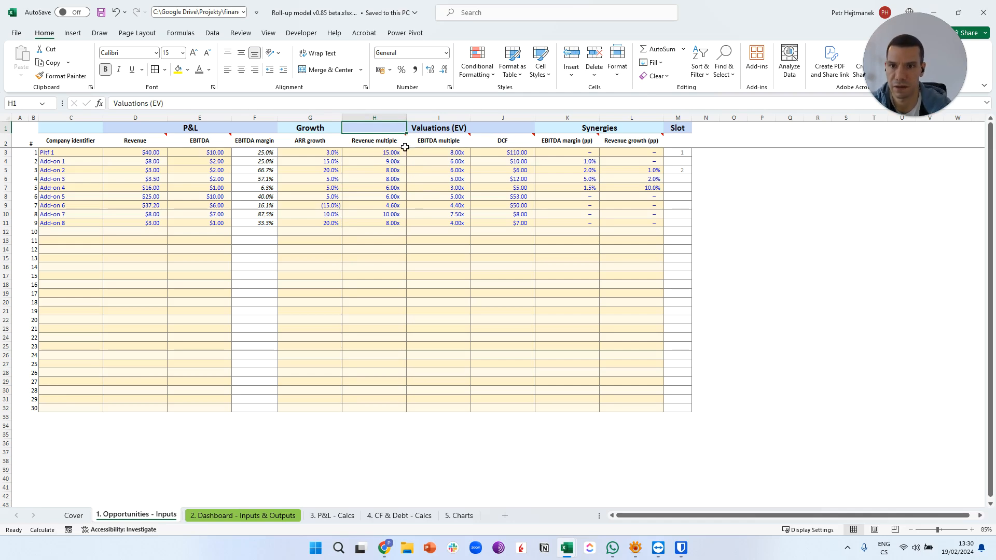
{"action": "left_click", "coordinate": [428, 142]}
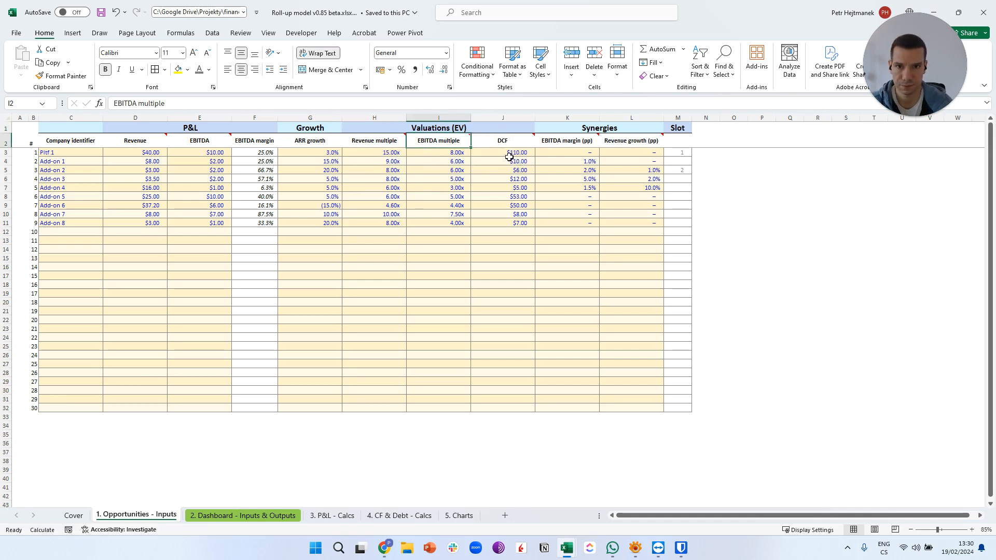
{"action": "left_click", "coordinate": [510, 153]}
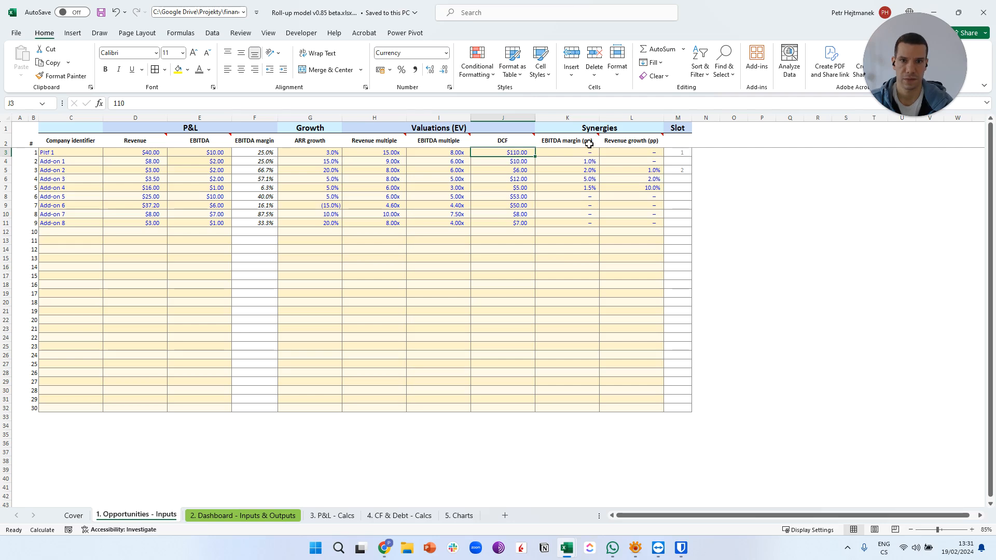
Read the notes on the EBITDA margin and revenue growth synergy columns and inspect the Slot column's entries.
{"action": "left_click", "coordinate": [570, 146]}
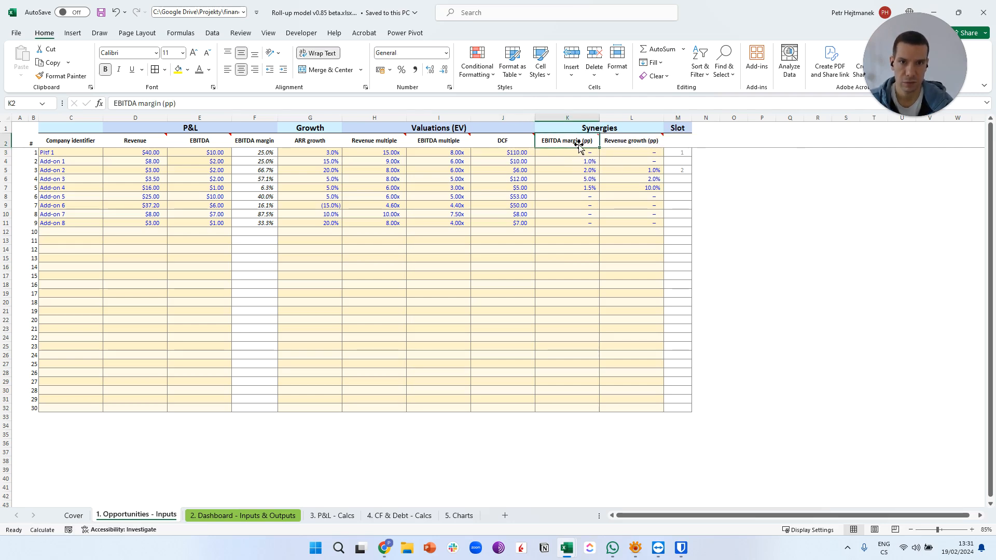
{"action": "mouse_move", "coordinate": [578, 141]}
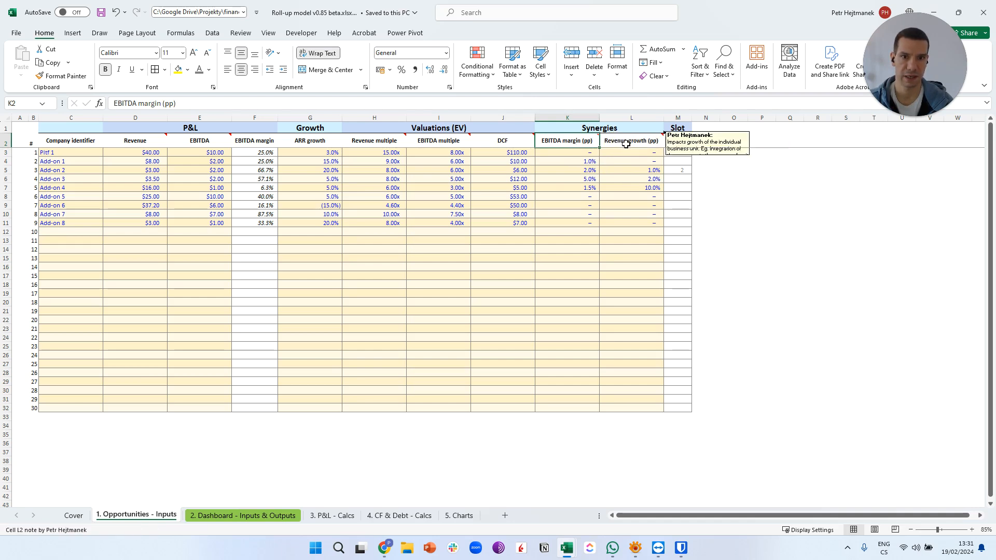
{"action": "left_click", "coordinate": [629, 143]}
{"action": "left_click", "coordinate": [576, 142]}
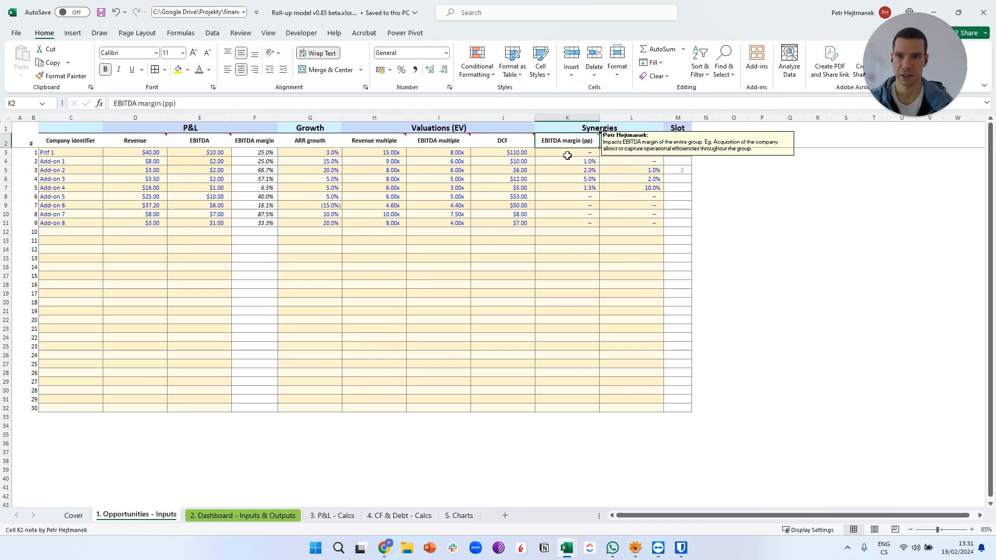
{"action": "left_click", "coordinate": [567, 188]}
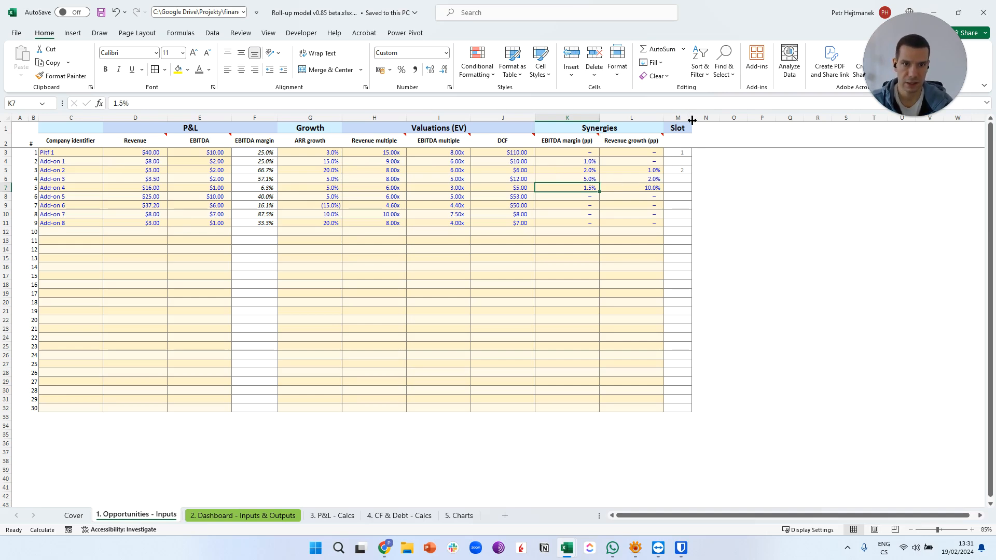
{"action": "left_click", "coordinate": [681, 152]}
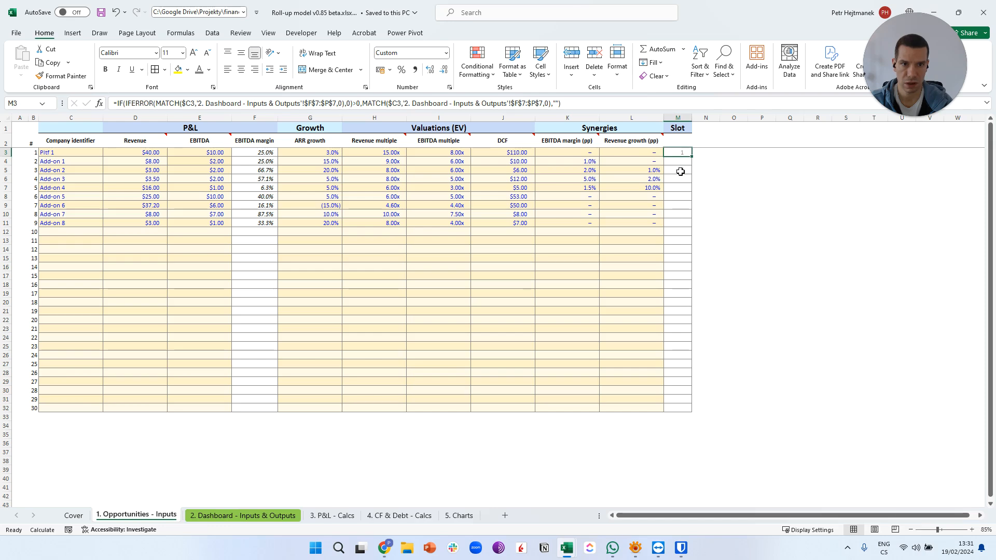
{"action": "left_click", "coordinate": [678, 170]}
{"action": "left_click", "coordinate": [573, 220]}
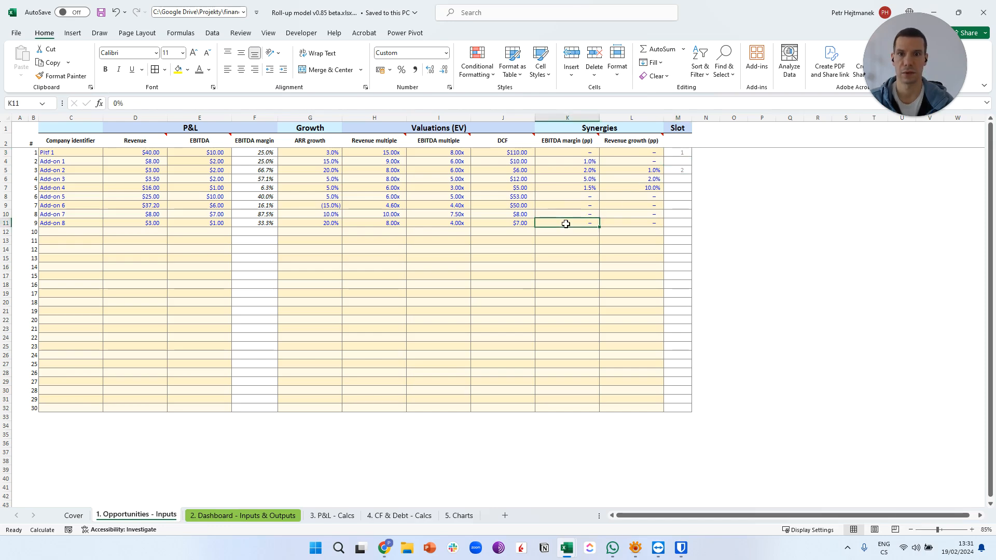
On the Dashboard sheet, choose Add-on 4 as the investment in add-on slot 2.
{"action": "left_click", "coordinate": [244, 514]}
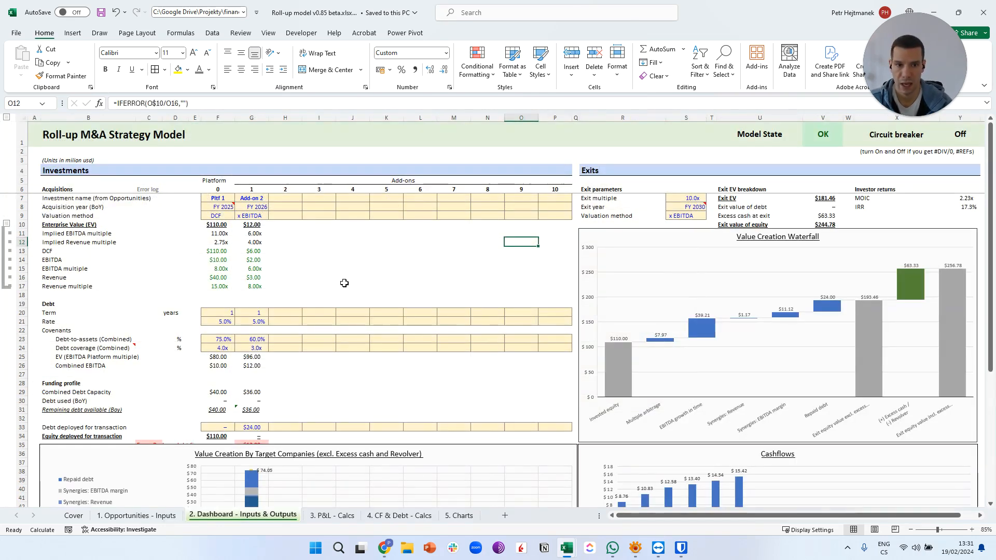
{"action": "left_click", "coordinate": [283, 199]}
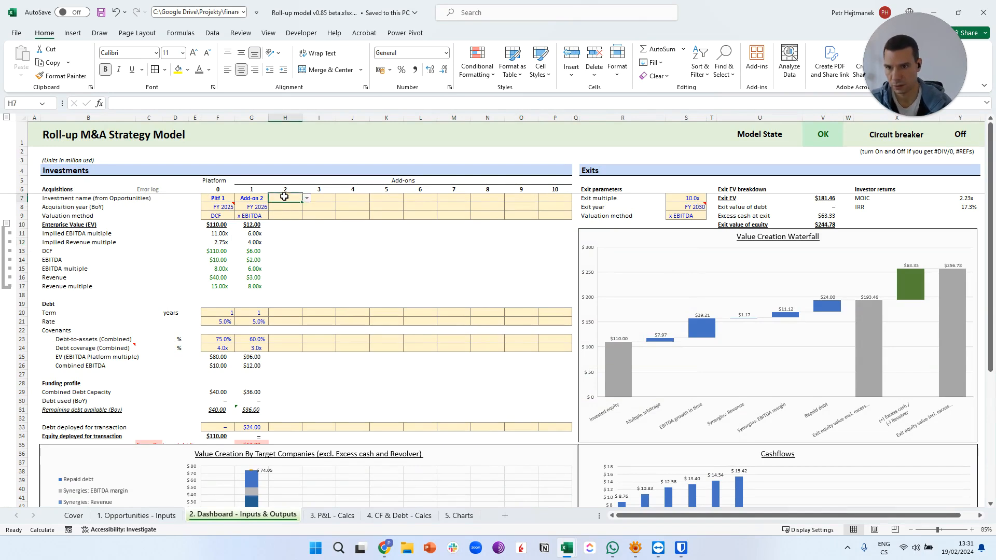
{"action": "left_click", "coordinate": [306, 198]}
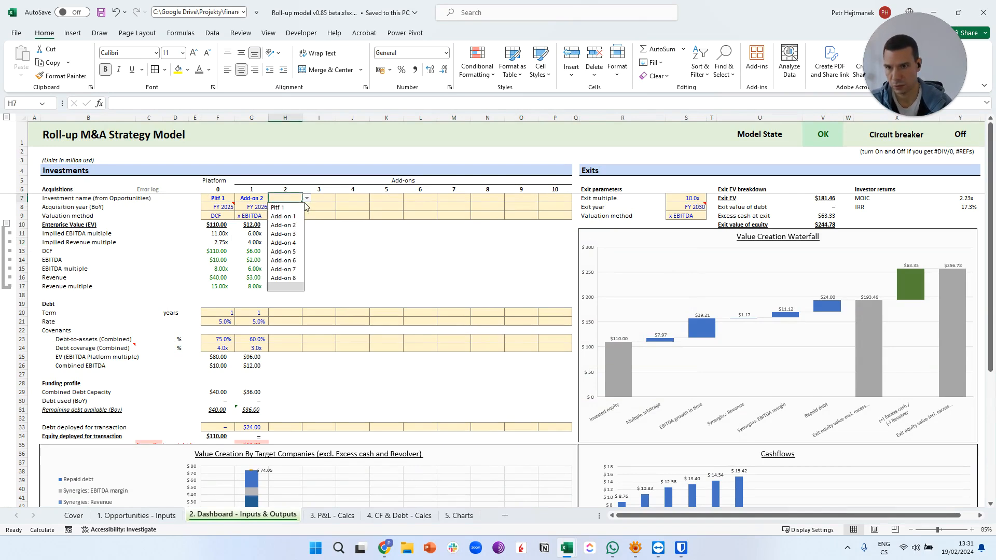
{"action": "left_click", "coordinate": [297, 242]}
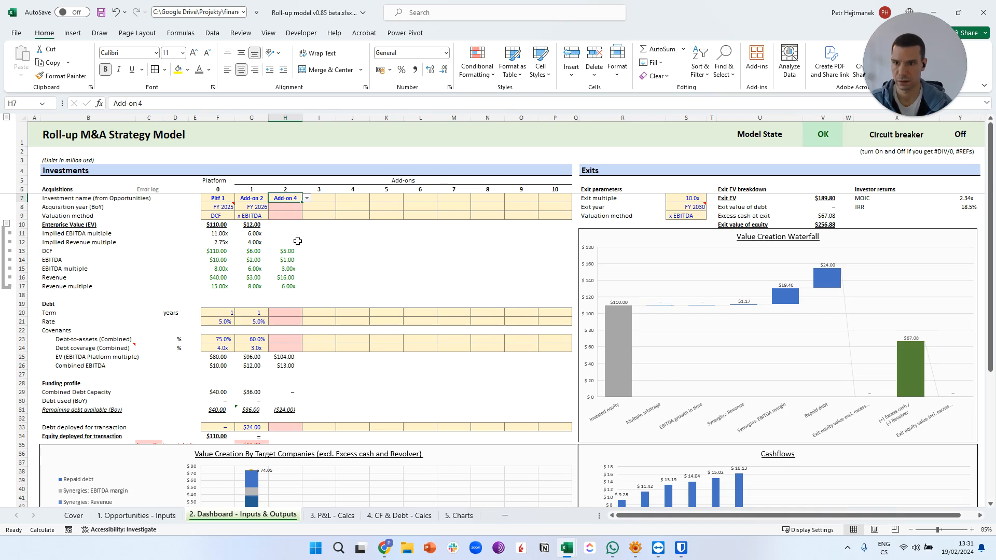
Set Add-on 4's acquisition year to 2027 and its valuation method to x EBITDA.
{"action": "left_click", "coordinate": [297, 206]}
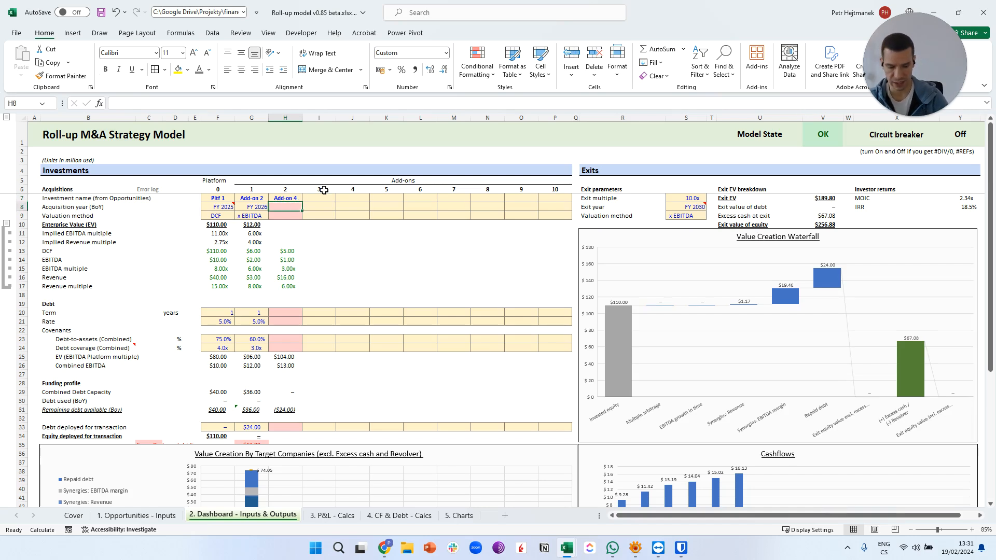
{"action": "type", "text": "2027"}
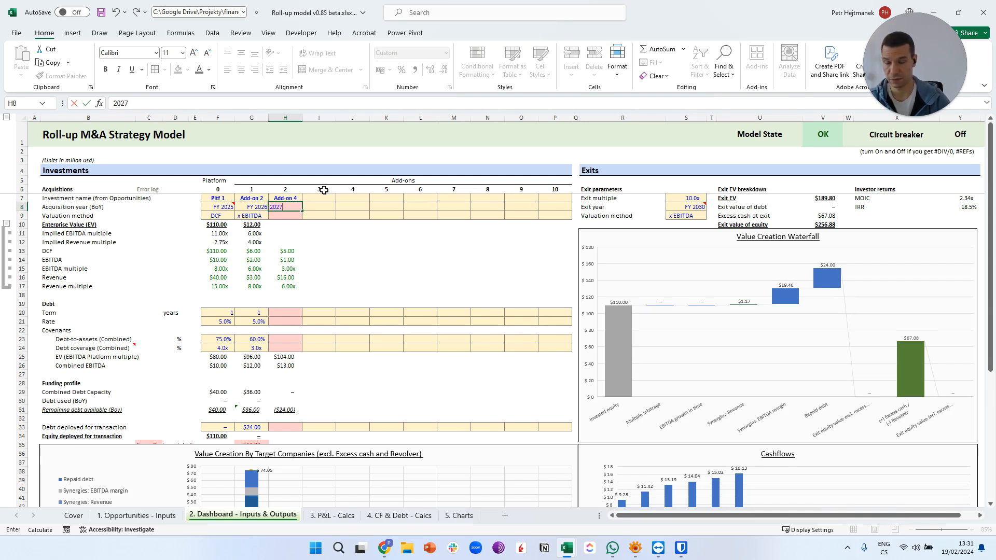
{"action": "key", "text": "Return"}
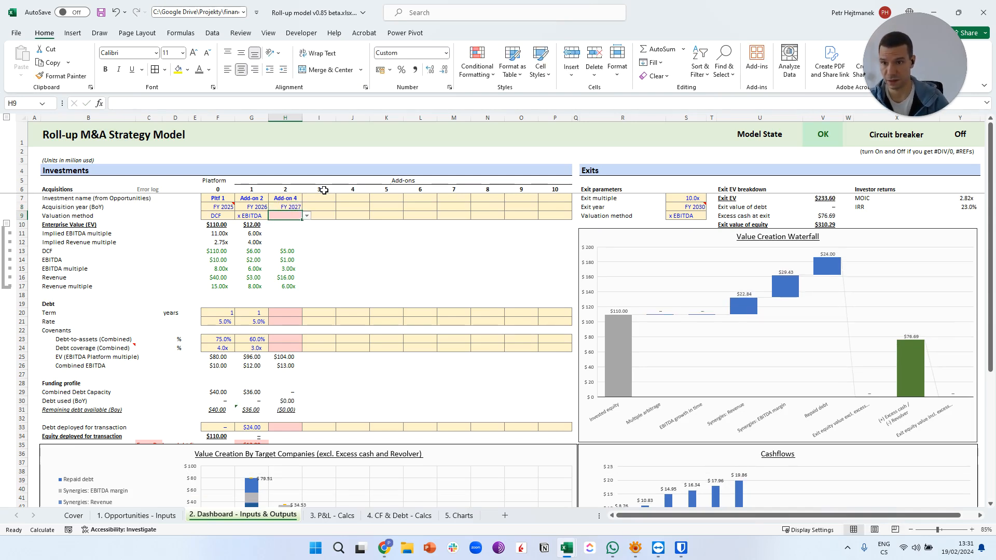
{"action": "key", "text": "alt+Down"}
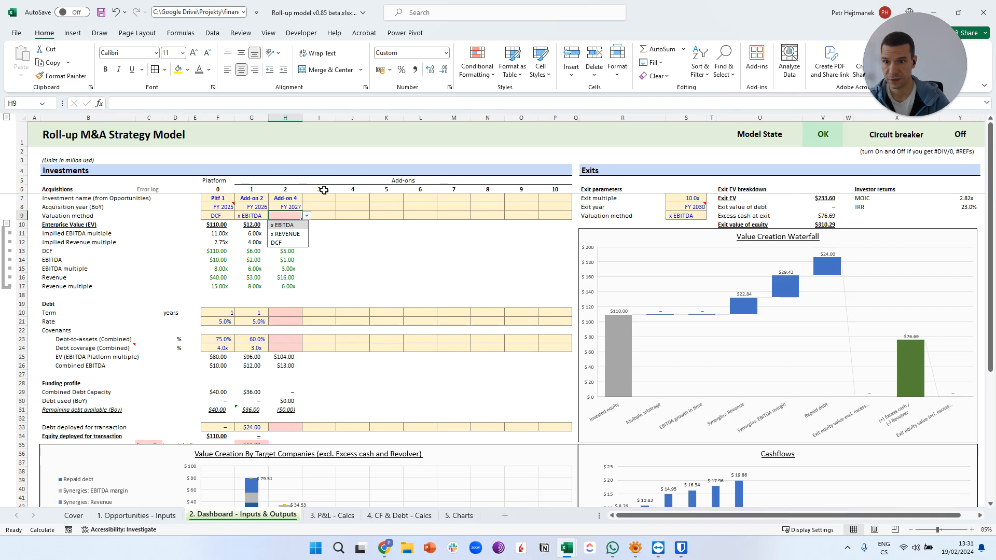
{"action": "key", "text": "Return"}
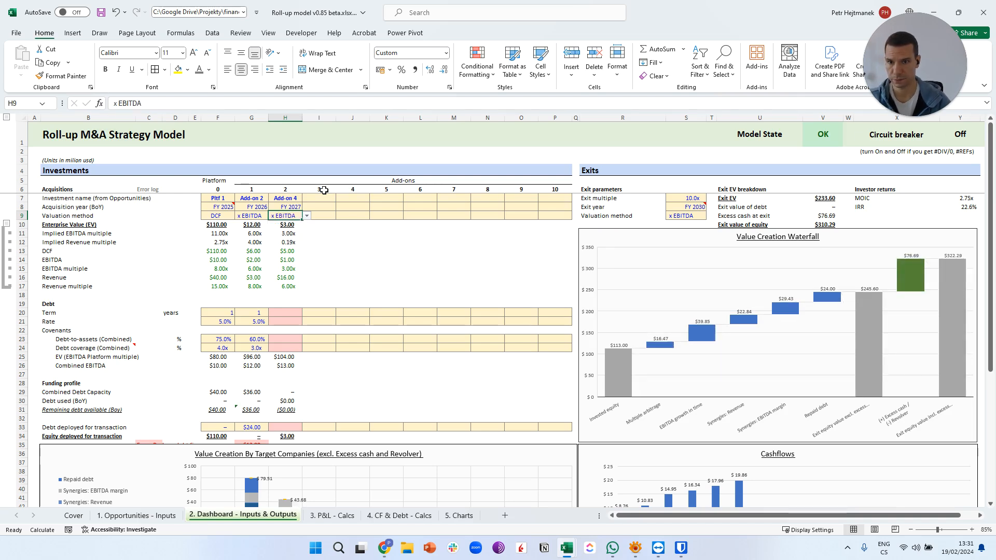
Set the debt term to 5 years for the platform and both add-ons at once.
{"action": "left_click", "coordinate": [290, 309]}
{"action": "key", "text": "Left"}
{"action": "key", "text": "Left"}
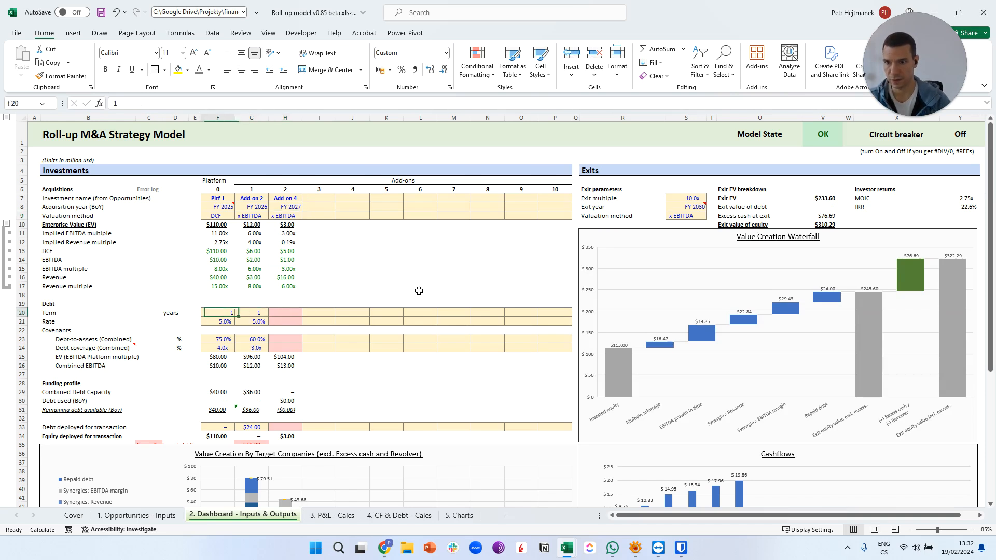
{"action": "key", "text": "shift+Right"}
{"action": "key", "text": "shift+Right"}
{"action": "type", "text": "3"}
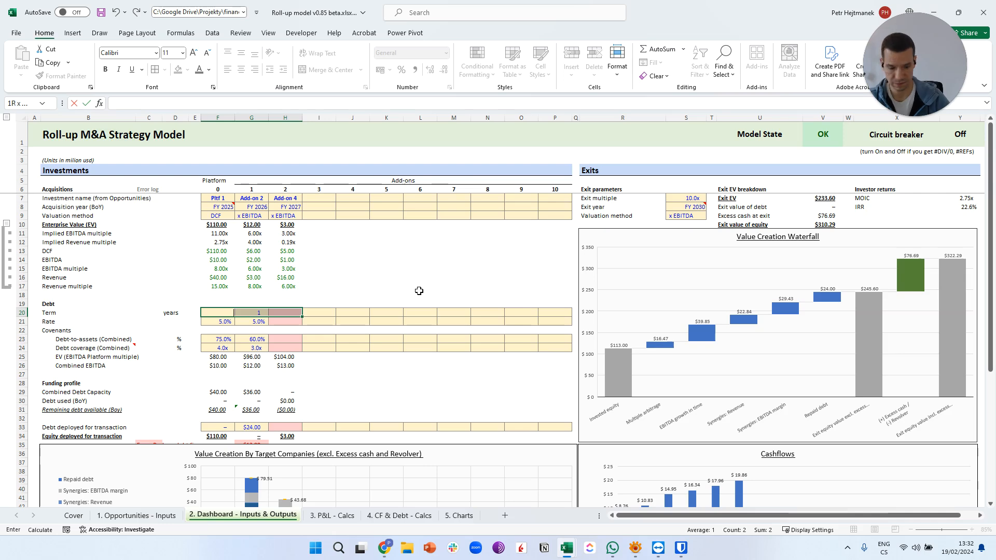
{"action": "key", "text": "ctrl+Return"}
Set Add-on 4's debt interest rate to 5%.
{"action": "key", "text": "Down"}
{"action": "key", "text": "Right"}
{"action": "key", "text": "Right"}
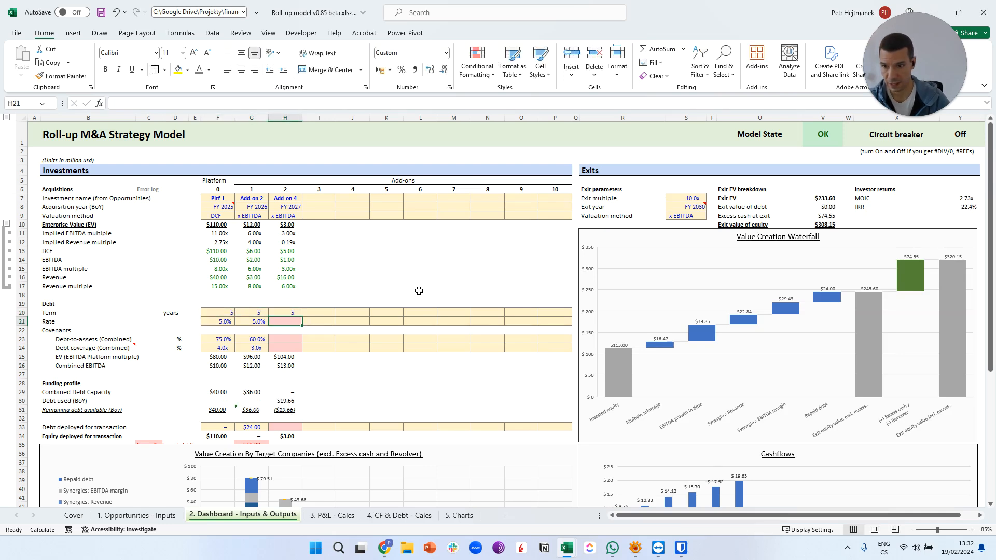
{"action": "type", "text": "5"}
{"action": "key", "text": "Return"}
Set Add-on 4's debt covenants to 60% combined debt-to-assets and 3.5x combined debt coverage.
{"action": "key", "text": "Down"}
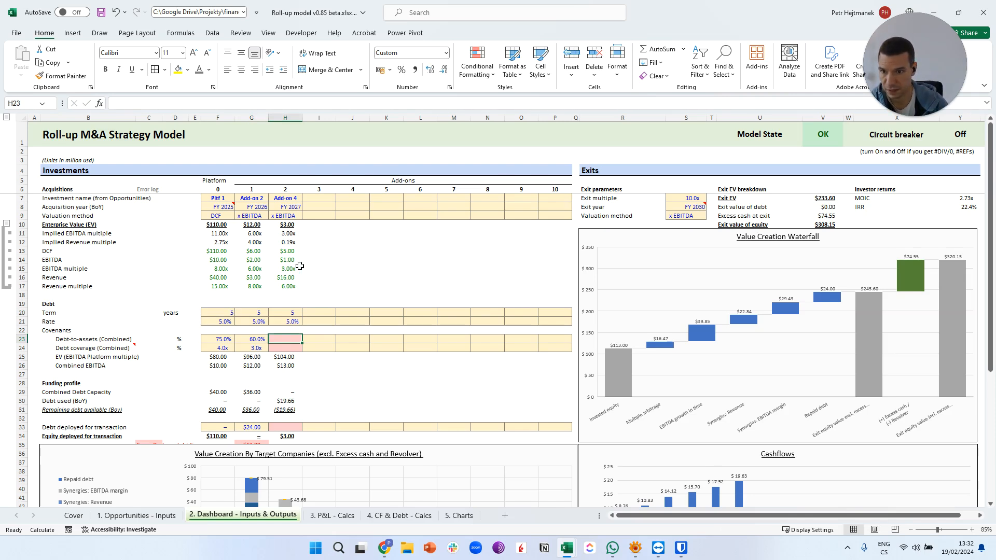
{"action": "type", "text": "60"}
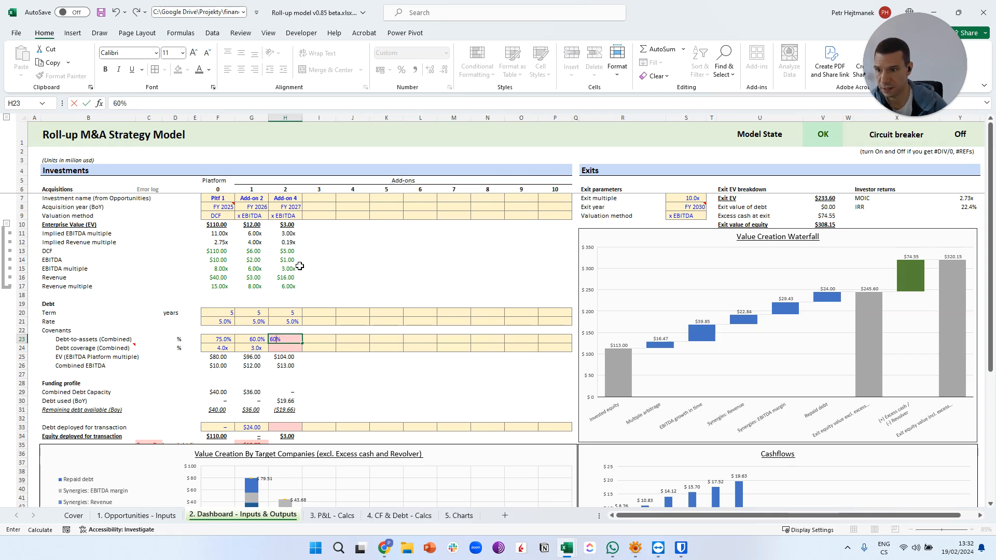
{"action": "key", "text": "Return"}
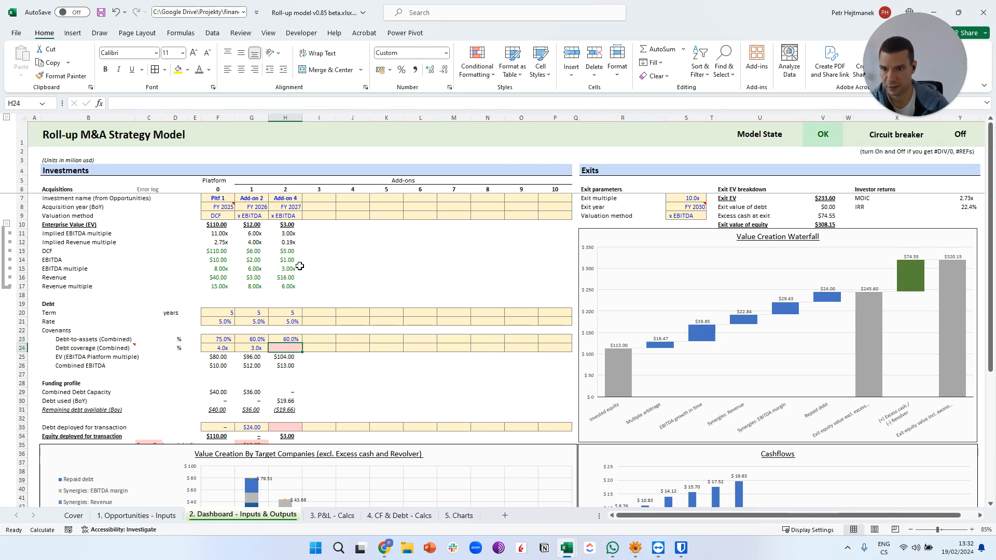
{"action": "type", "text": "3.5"}
{"action": "key", "text": "Return"}
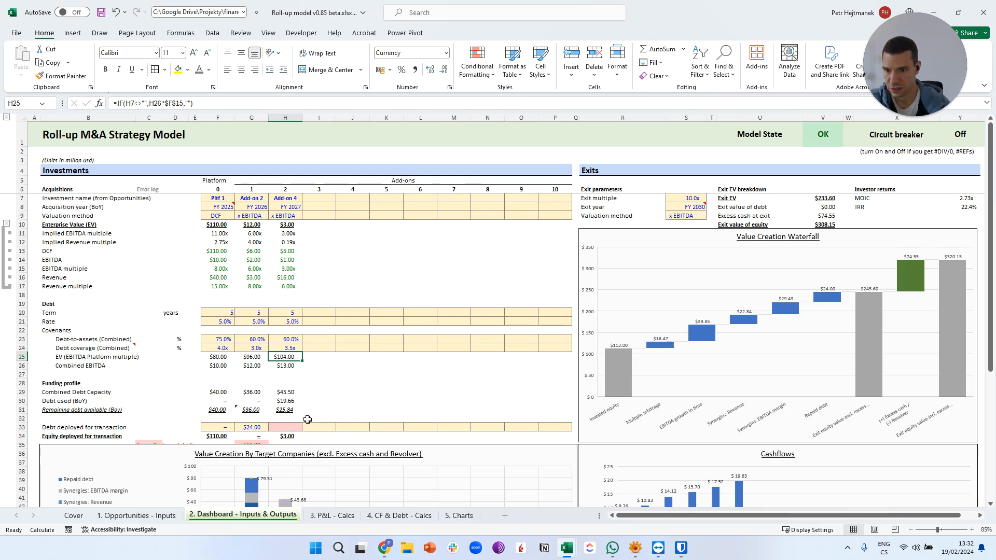
{"action": "scroll", "coordinate": [307, 417], "scroll_direction": "down", "scroll_amount": 1}
{"action": "scroll", "coordinate": [300, 376], "scroll_direction": "up", "scroll_amount": 1}
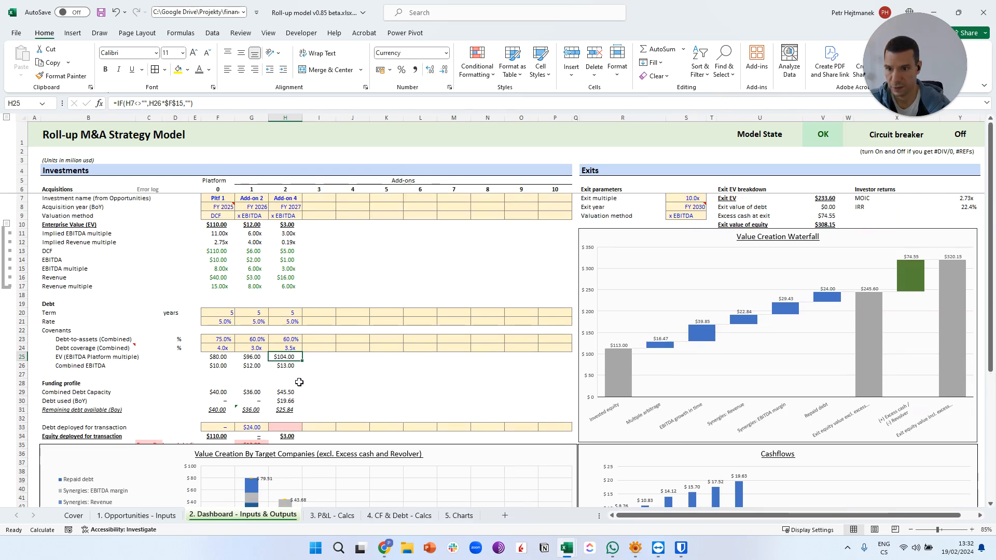
Set Add-on 4's debt deployed for the transaction to $3, after checking its remaining available debt and equity deployed.
{"action": "left_click", "coordinate": [283, 427]}
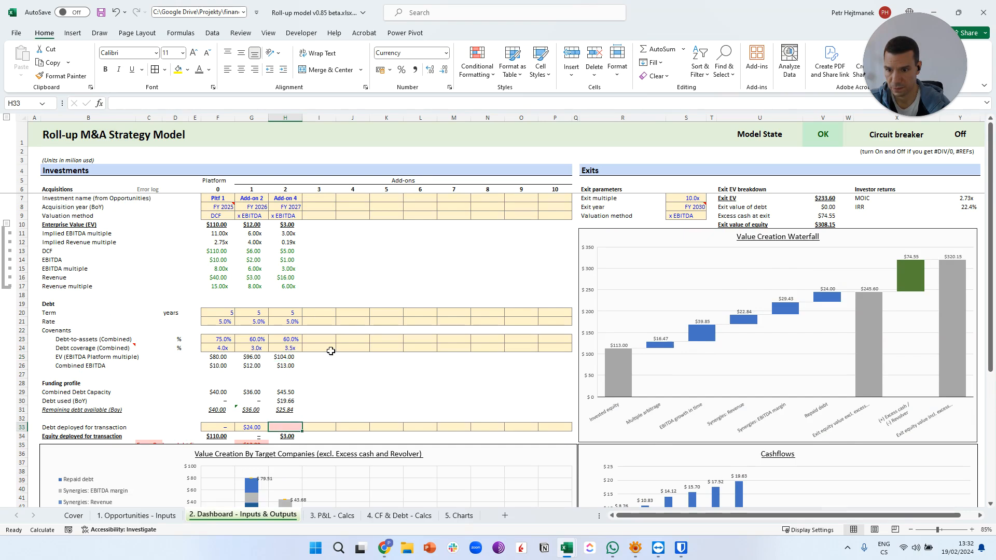
{"action": "left_click", "coordinate": [284, 410]}
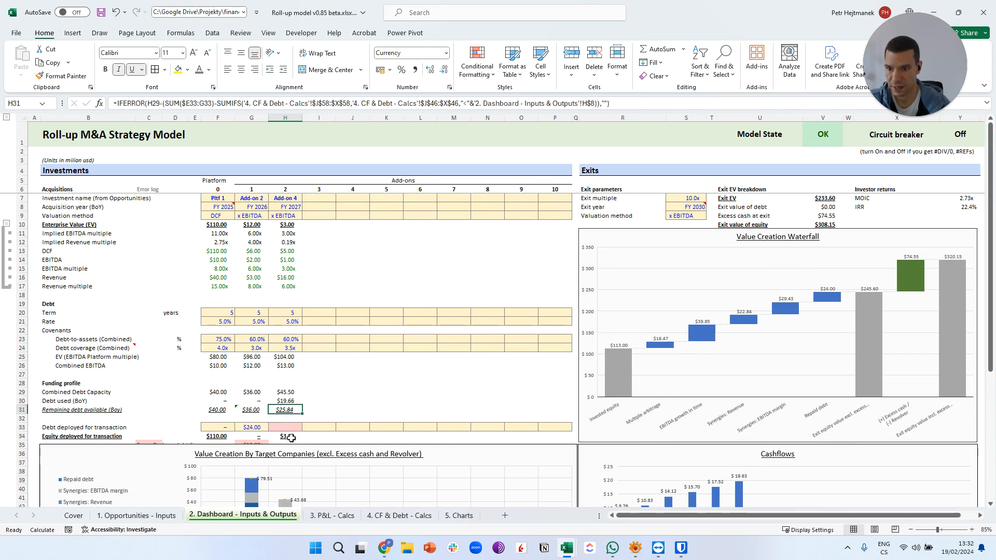
{"action": "left_click", "coordinate": [22, 436]}
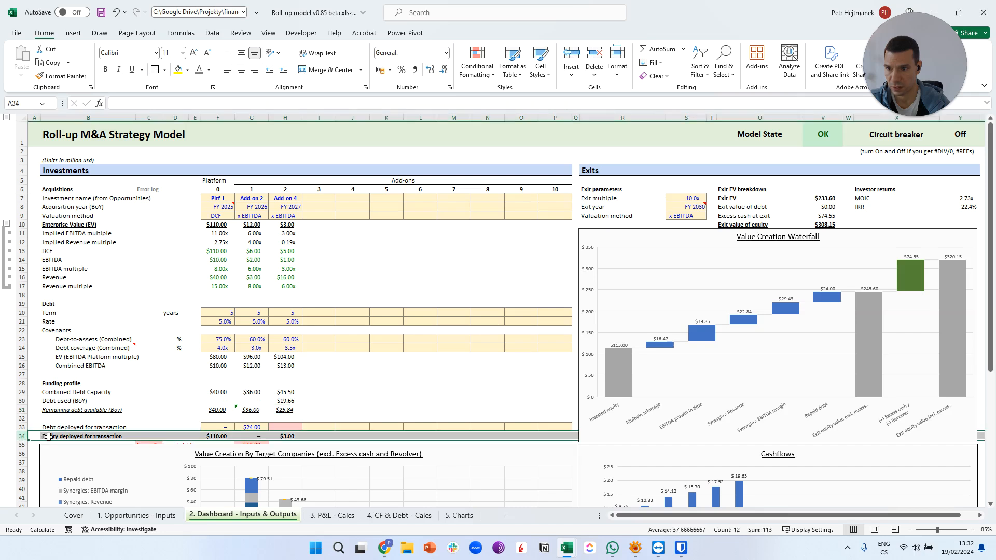
{"action": "left_click", "coordinate": [285, 436]}
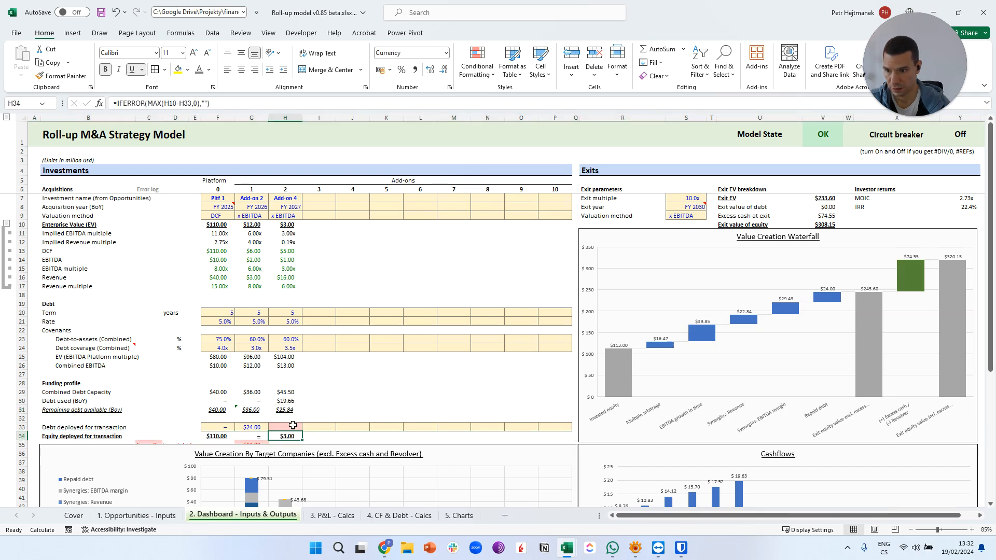
{"action": "left_click", "coordinate": [293, 426]}
{"action": "type", "text": "3"}
{"action": "key", "text": "Return"}
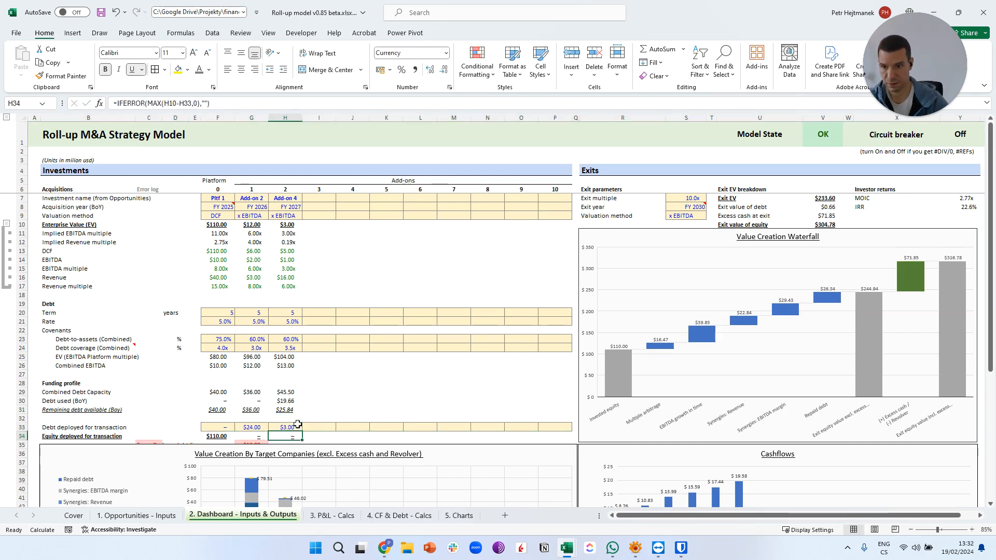
{"action": "left_click", "coordinate": [394, 372]}
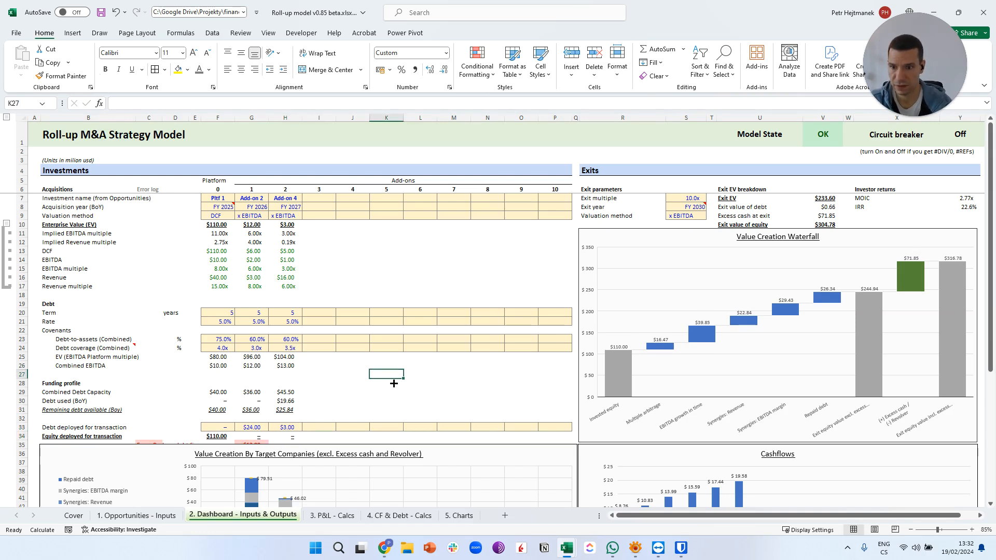
Move the Value Creation By Target Companies and Cashflows charts together slightly down, clear of the row below equity deployed.
{"action": "left_click", "coordinate": [529, 465]}
{"action": "left_click", "coordinate": [796, 449], "text": "ctrl"}
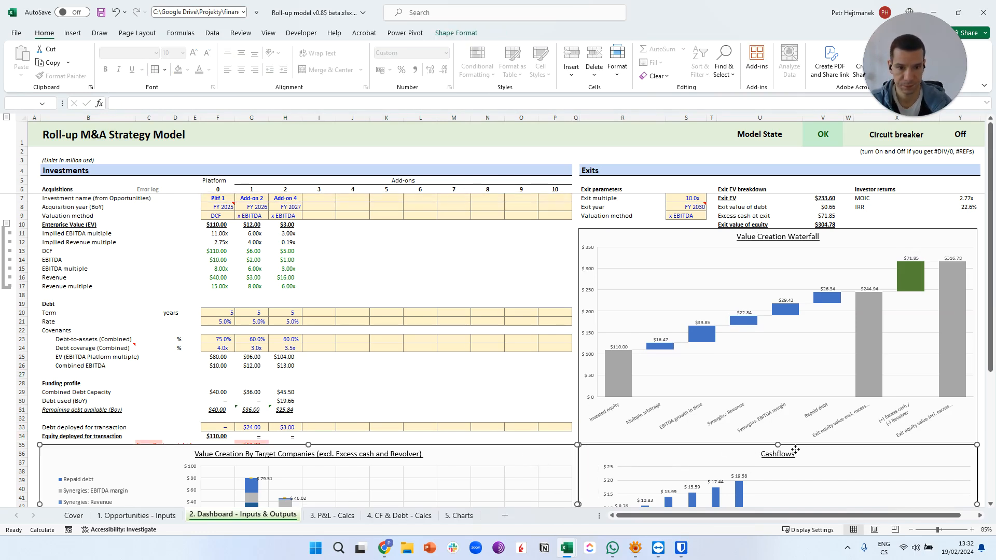
{"action": "left_click_drag", "start_coordinate": [778, 445], "coordinate": [780, 449]}
{"action": "left_click_drag", "start_coordinate": [782, 451], "coordinate": [783, 453]}
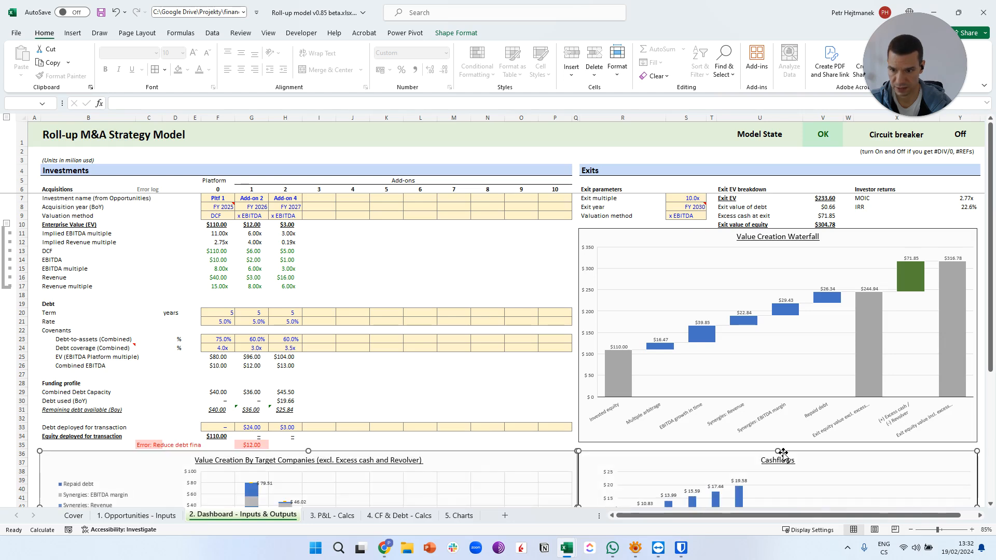
Reduce Add-on 2's debt deployed for the transaction to $12, matching its enterprise value.
{"action": "left_click", "coordinate": [195, 446]}
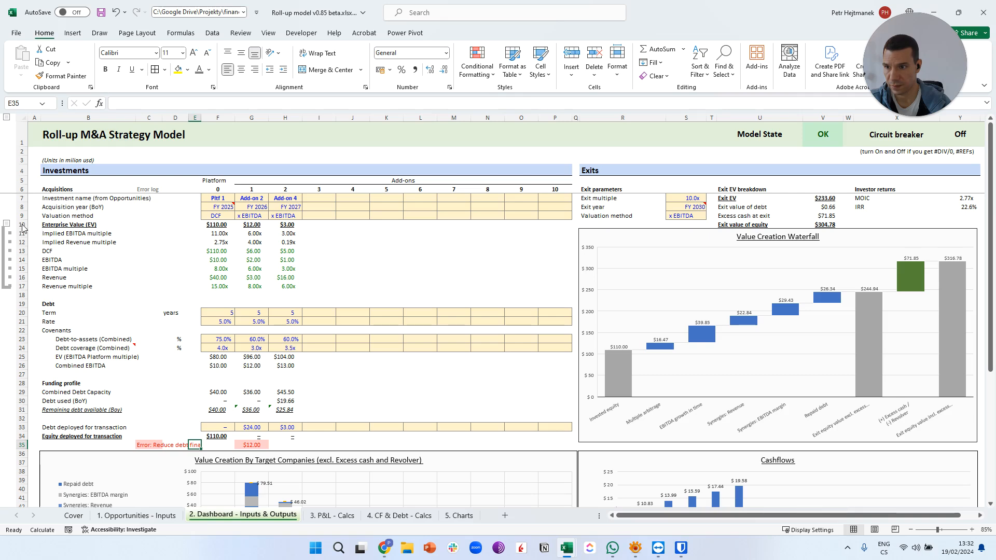
{"action": "left_click", "coordinate": [249, 225]}
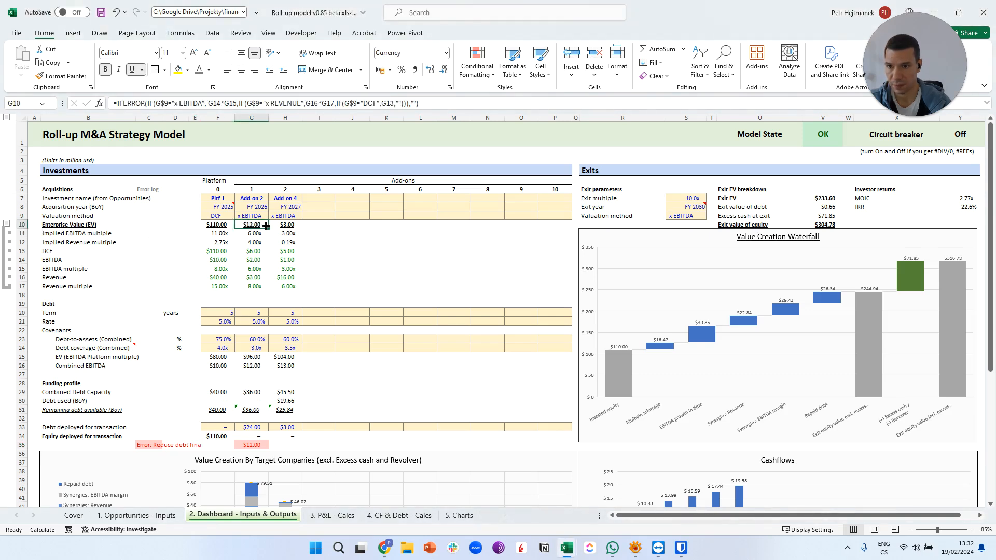
{"action": "left_click", "coordinate": [257, 423]}
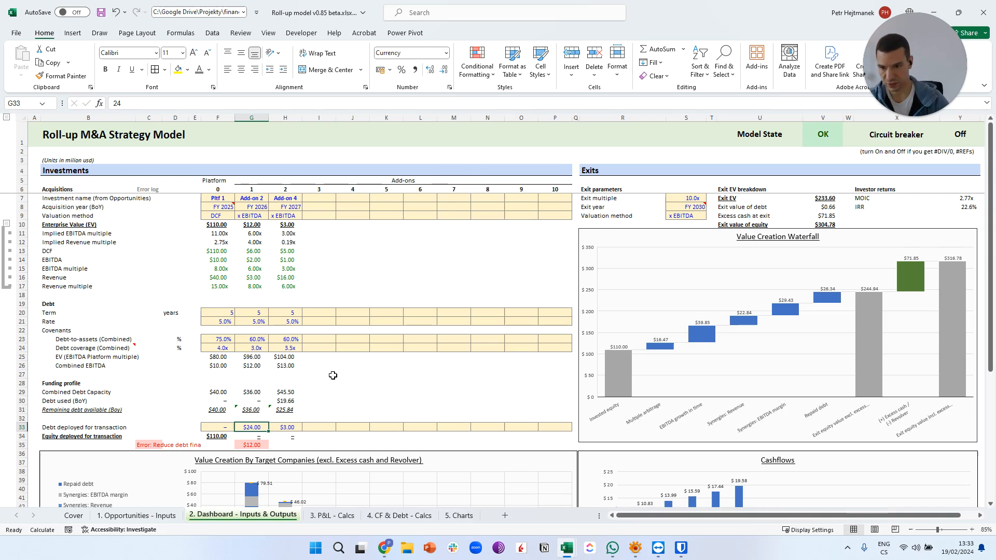
{"action": "type", "text": "12"}
{"action": "key", "text": "Return"}
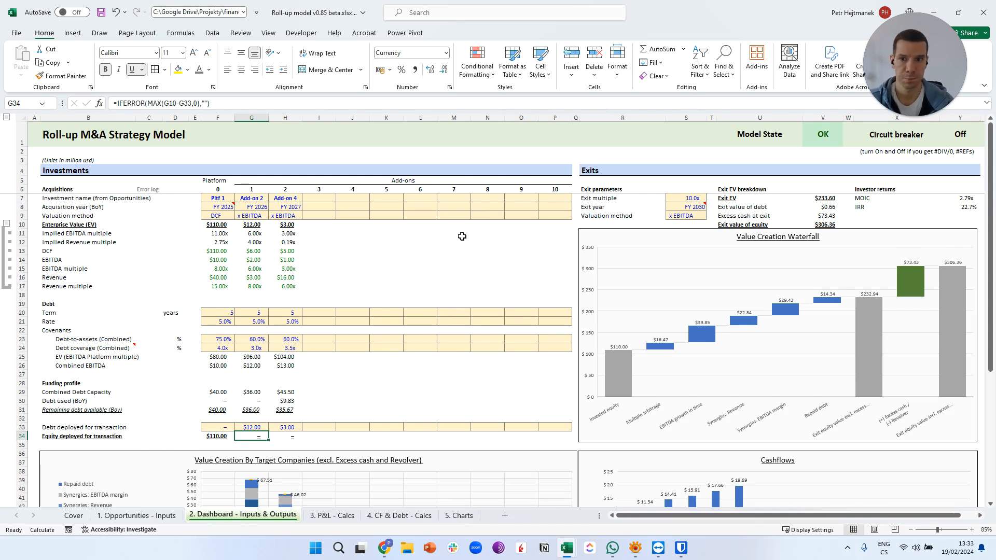
Set the exit multiple to 12x and the exit year to 2032.
{"action": "left_click", "coordinate": [687, 199]}
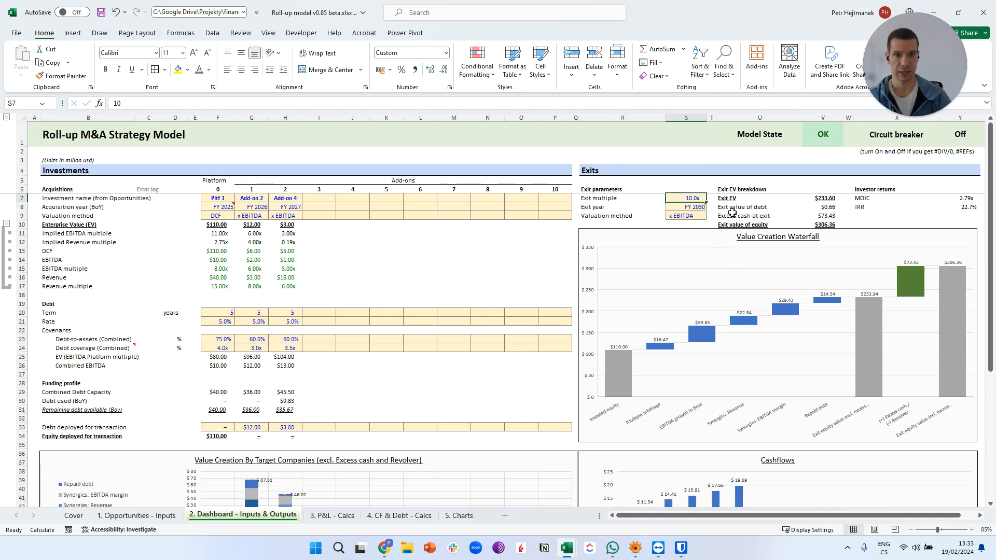
{"action": "type", "text": "12"}
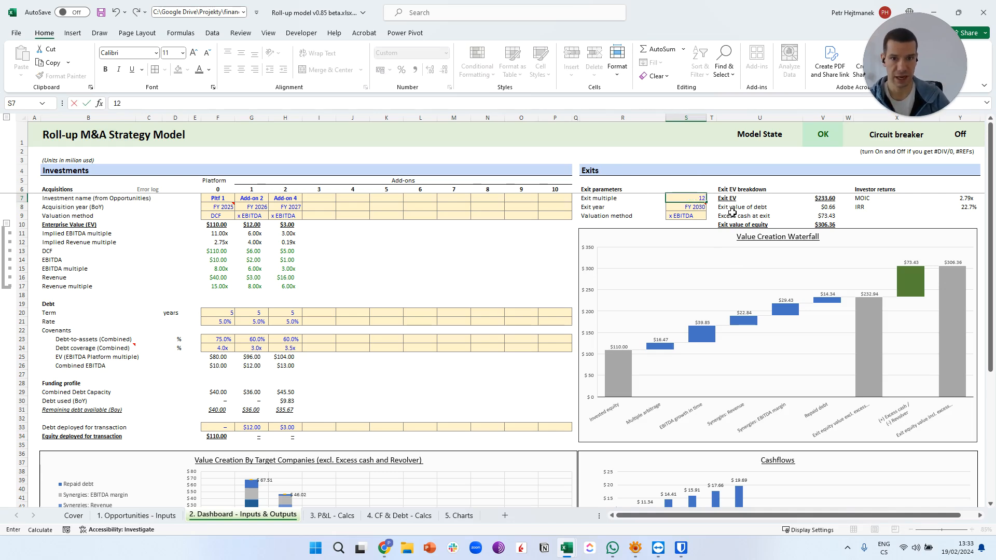
{"action": "key", "text": "Return"}
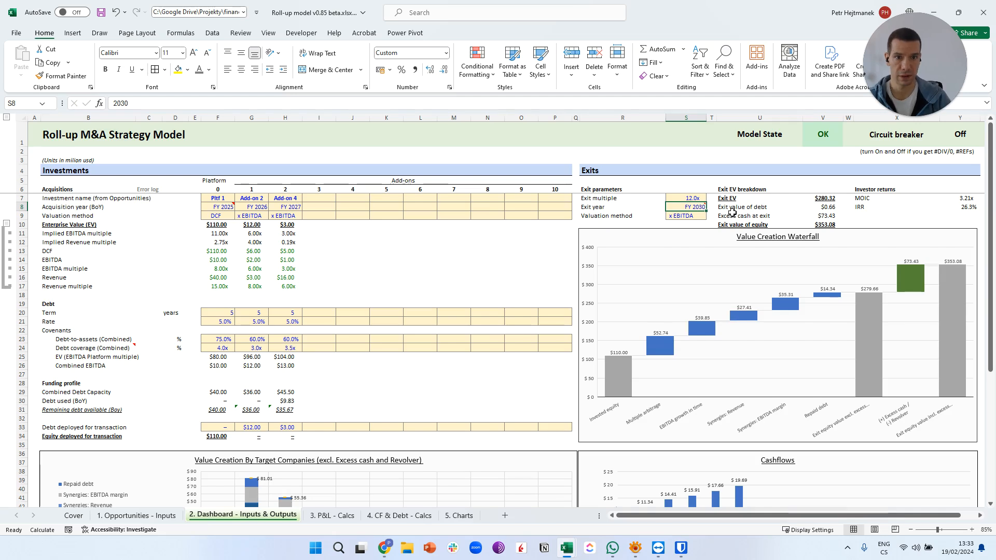
{"action": "type", "text": "2032"}
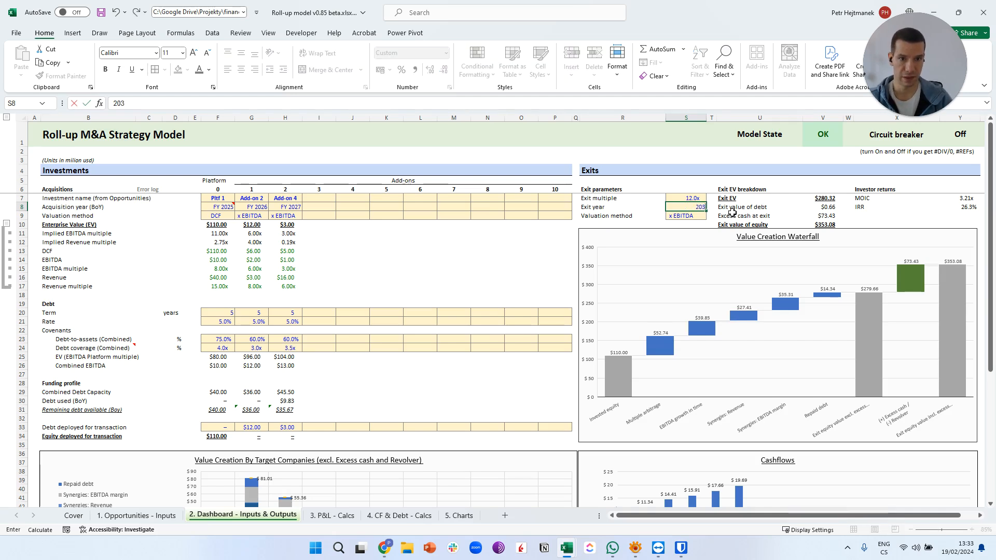
{"action": "key", "text": "Return"}
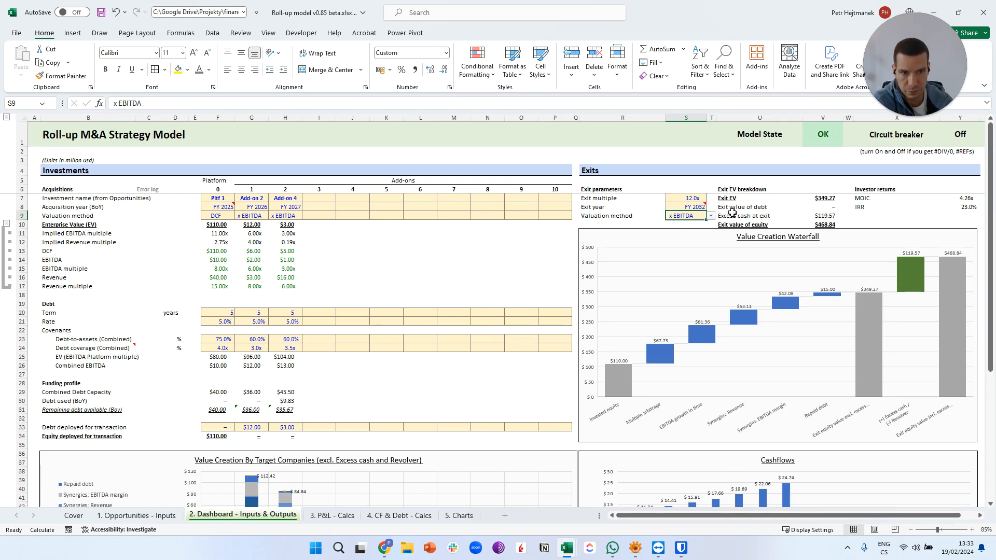
Examine the Value Creation Waterfall chart and the Value Creation By Target Companies chart for the contribution of each value driver.
{"action": "left_click", "coordinate": [720, 242]}
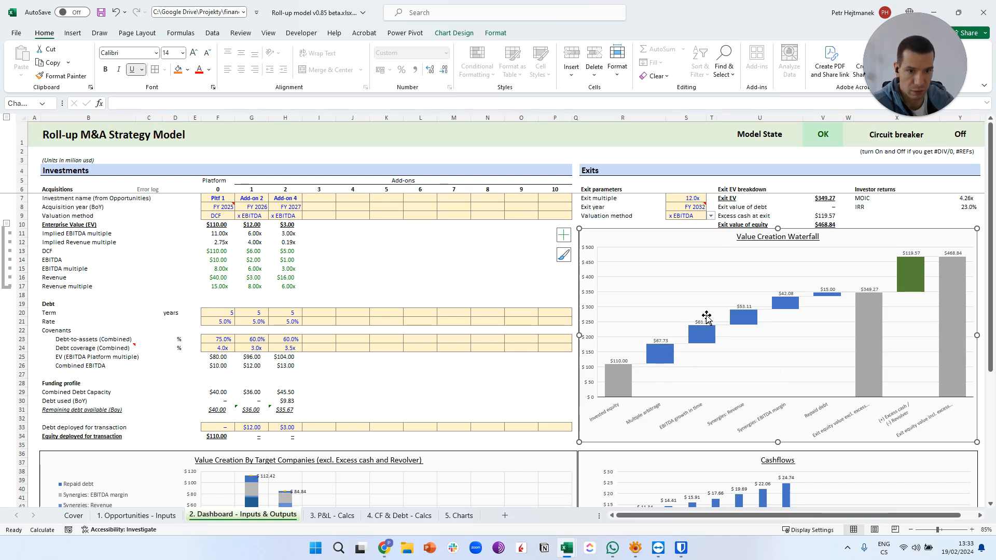
{"action": "mouse_move", "coordinate": [704, 325]}
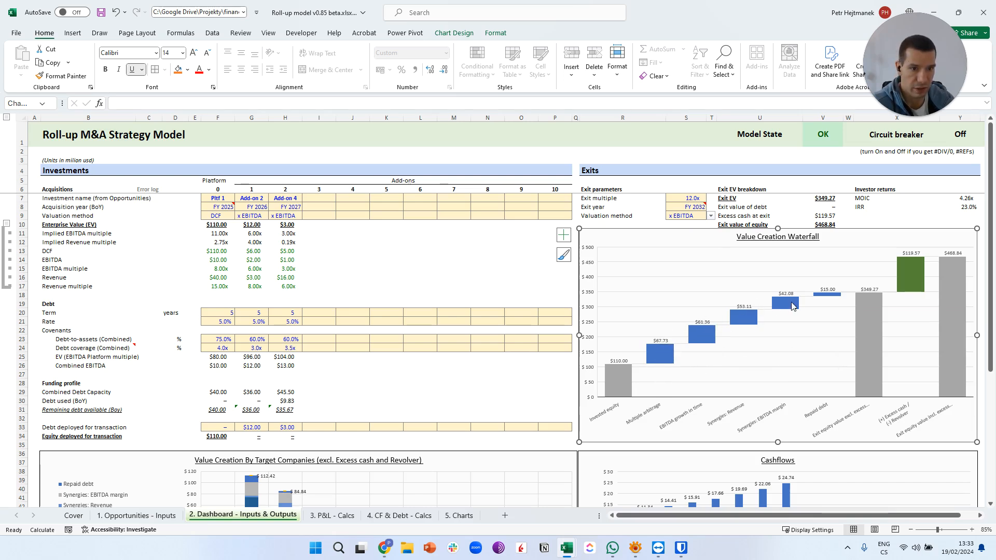
{"action": "left_click", "coordinate": [820, 330]}
{"action": "scroll", "coordinate": [821, 330], "scroll_direction": "down", "scroll_amount": 2}
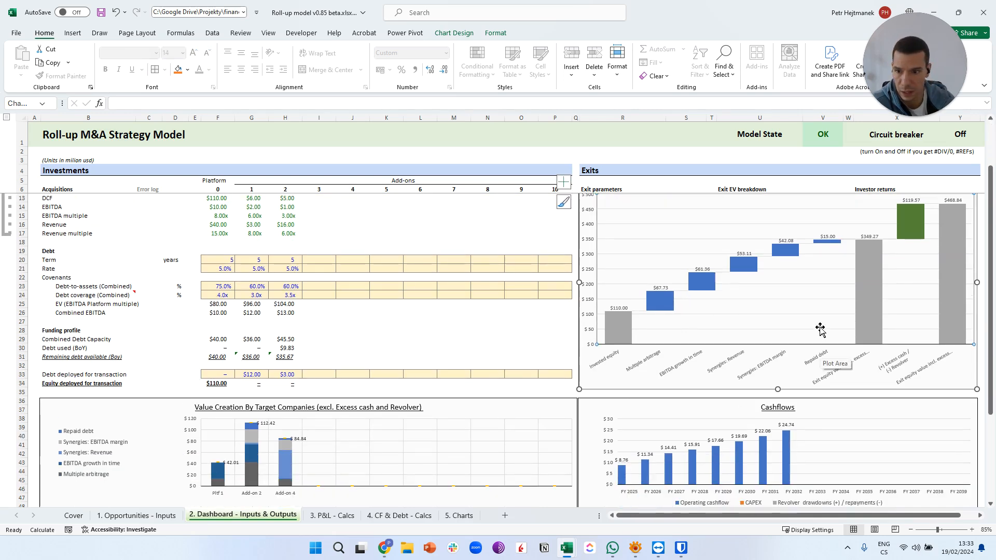
{"action": "left_click", "coordinate": [156, 411]}
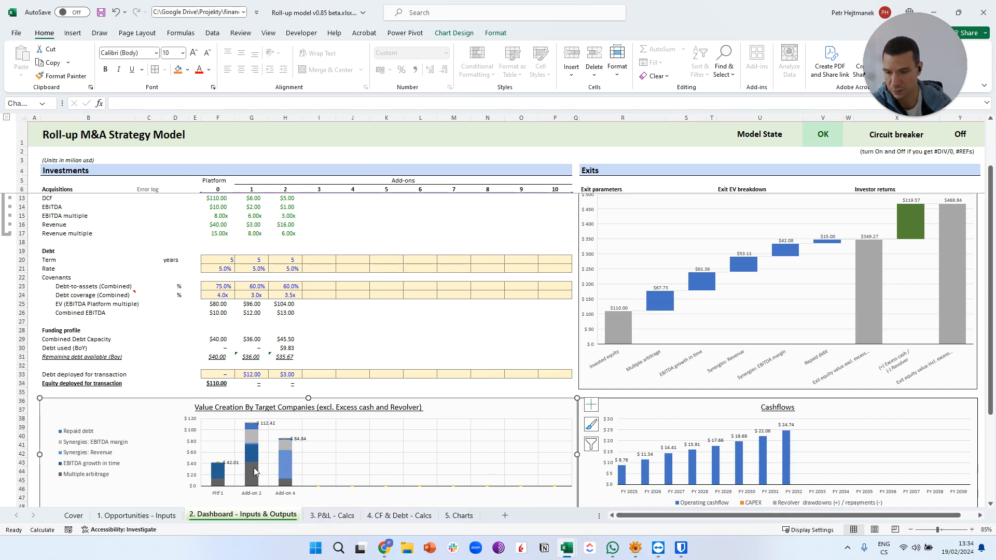
{"action": "mouse_move", "coordinate": [253, 466]}
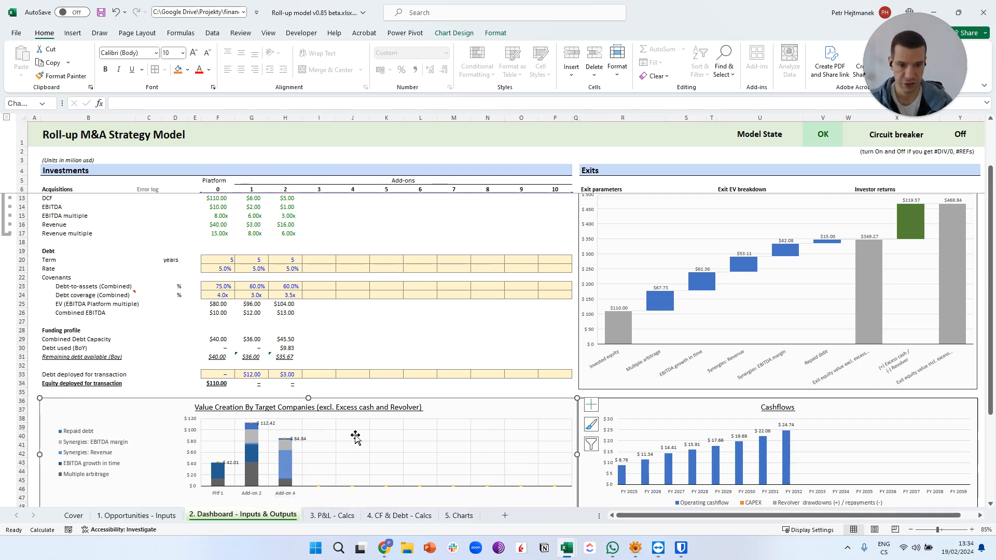
{"action": "left_click", "coordinate": [466, 342]}
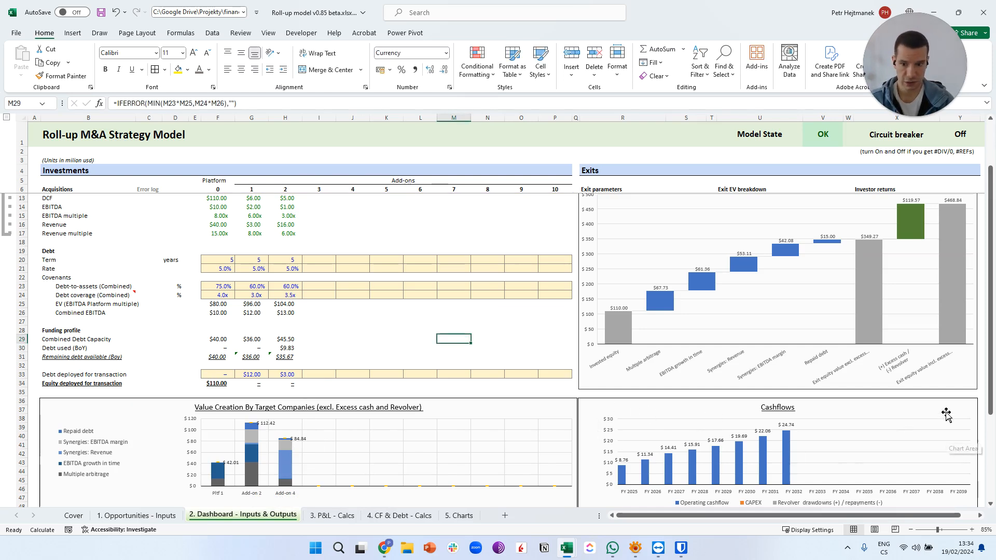
Examine the Cashflows chart and the CAPEX and depreciation and amortization entries under Other inputs.
{"action": "left_click", "coordinate": [870, 413]}
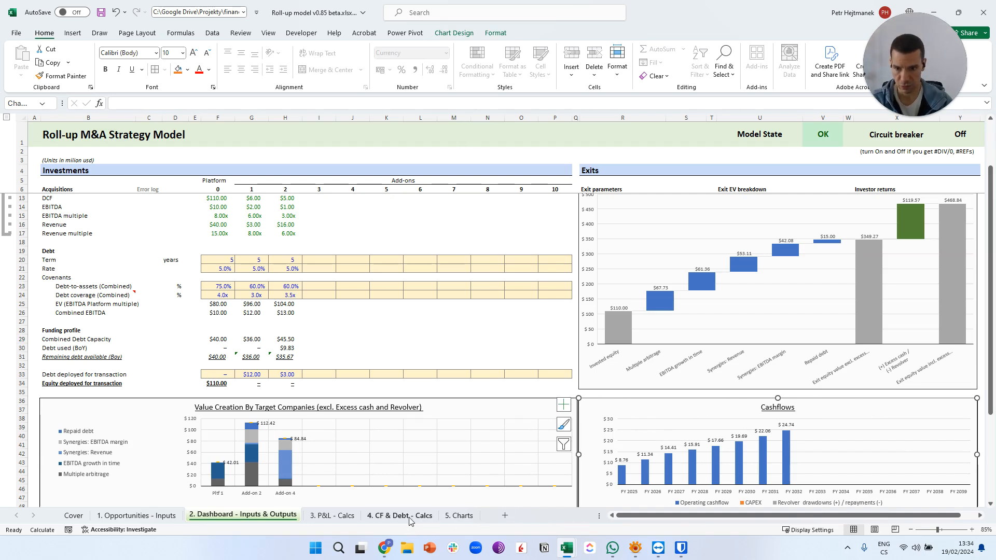
{"action": "scroll", "coordinate": [431, 457], "scroll_direction": "down", "scroll_amount": 5}
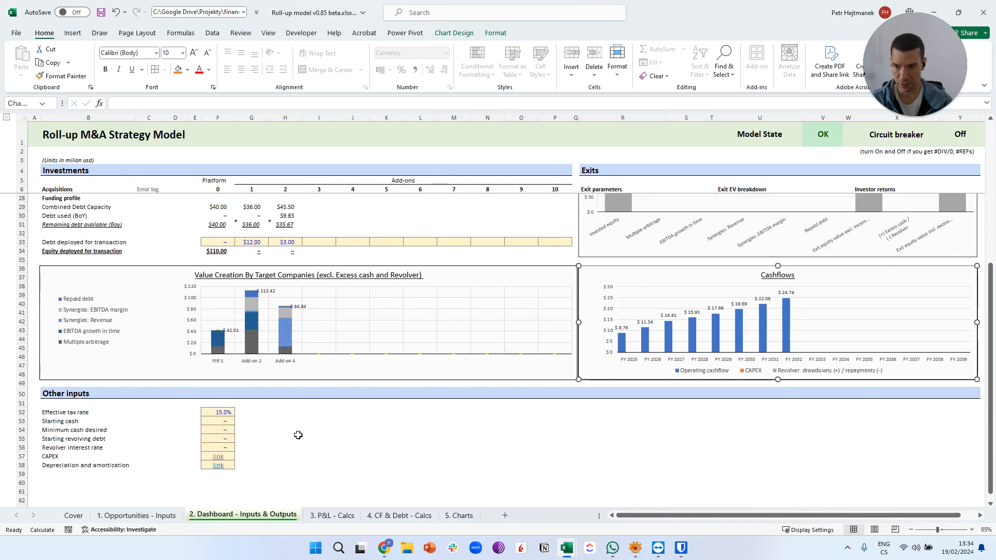
{"action": "left_click_drag", "start_coordinate": [51, 456], "coordinate": [78, 465]}
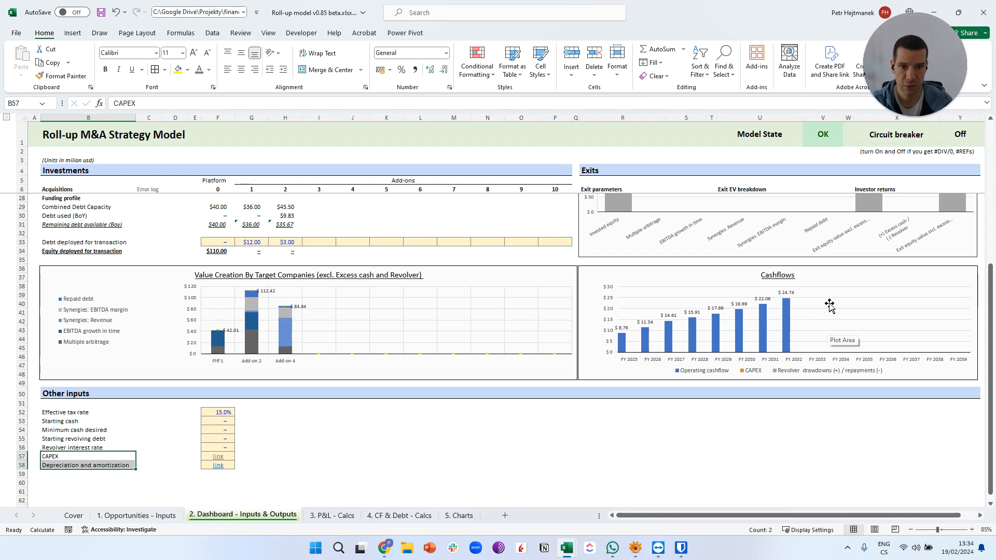
Set the debt term to 2 years for the platform and both add-ons at once.
{"action": "scroll", "coordinate": [727, 358], "scroll_direction": "up", "scroll_amount": 2}
{"action": "scroll", "coordinate": [753, 352], "scroll_direction": "up", "scroll_amount": 1}
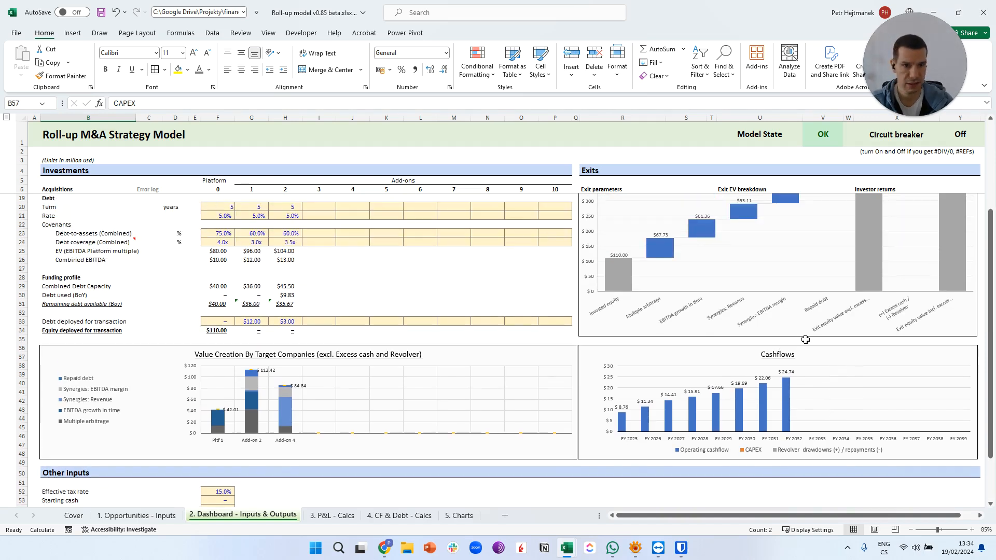
{"action": "scroll", "coordinate": [721, 319], "scroll_direction": "up", "scroll_amount": 1}
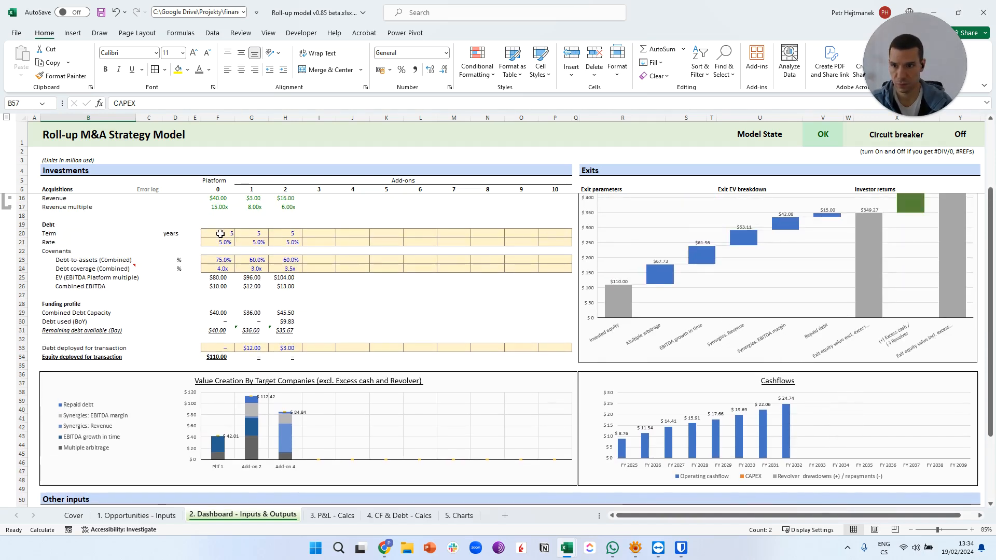
{"action": "left_click_drag", "start_coordinate": [220, 232], "coordinate": [295, 230]}
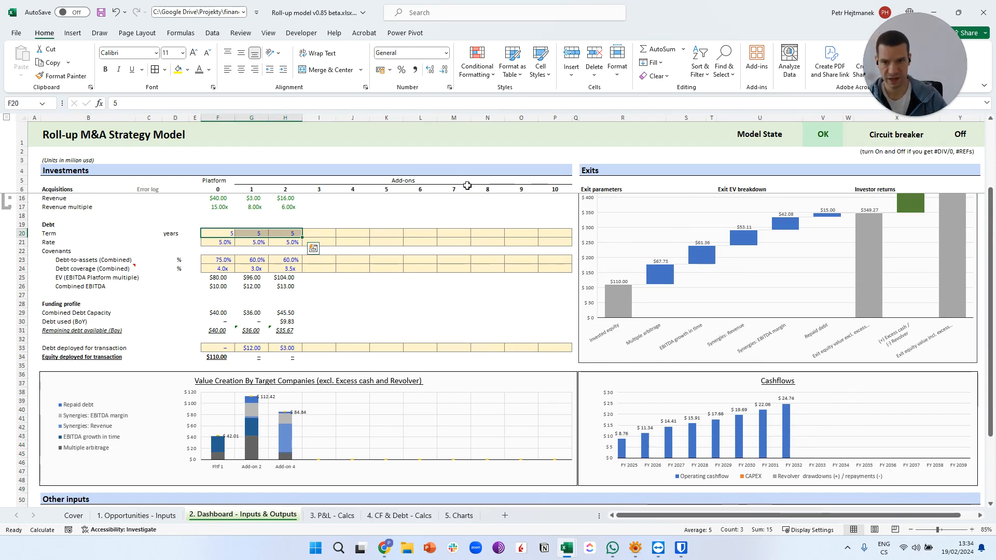
{"action": "type", "text": "2"}
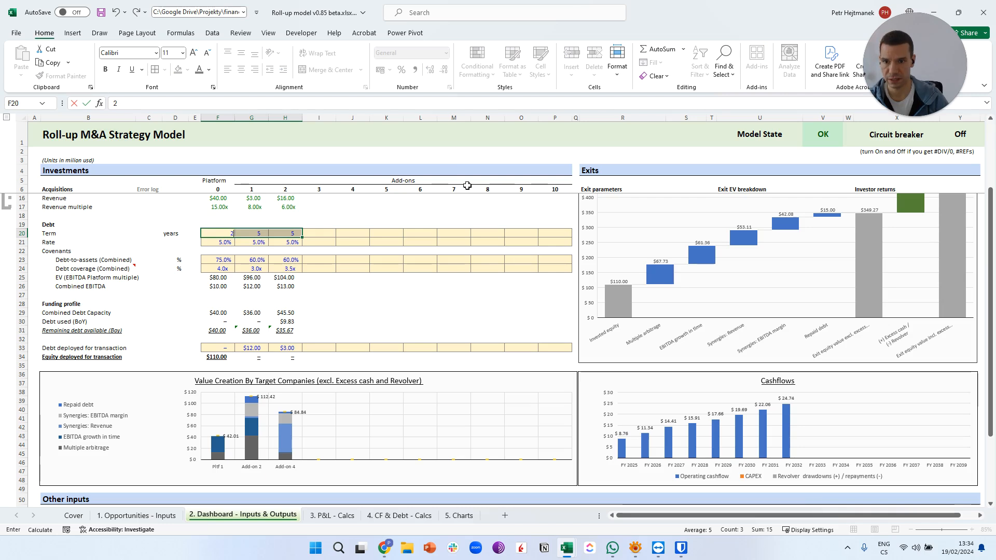
{"action": "key", "text": "ctrl+Return"}
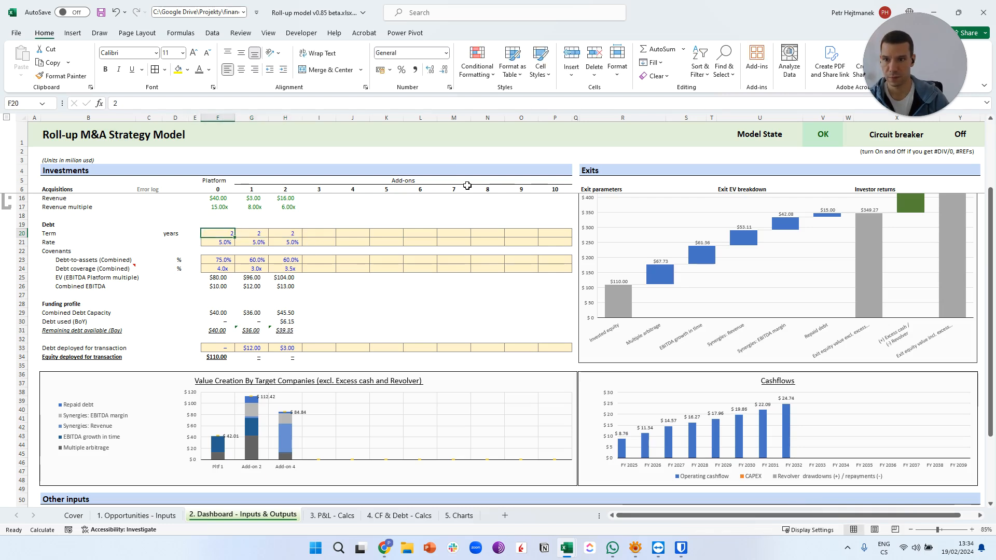
Set the platform's debt term to 1 year and fill that value across to both add-ons.
{"action": "type", "text": "1"}
{"action": "key", "text": "Return"}
{"action": "key", "text": "Left"}
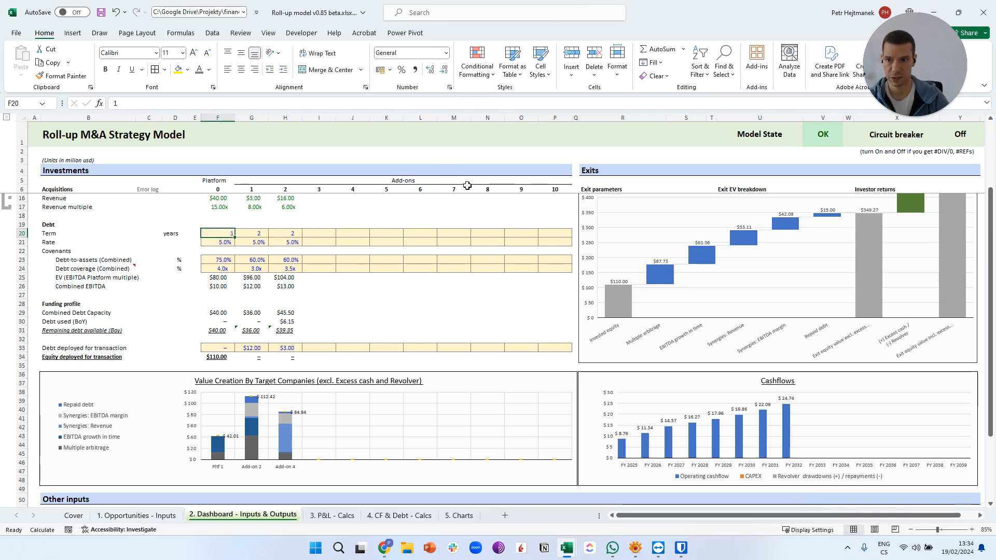
{"action": "key", "text": "Right"}
{"action": "key", "text": "Left"}
{"action": "key", "text": "shift+Right"}
{"action": "key", "text": "shift+Right"}
{"action": "key", "text": "ctrl+r"}
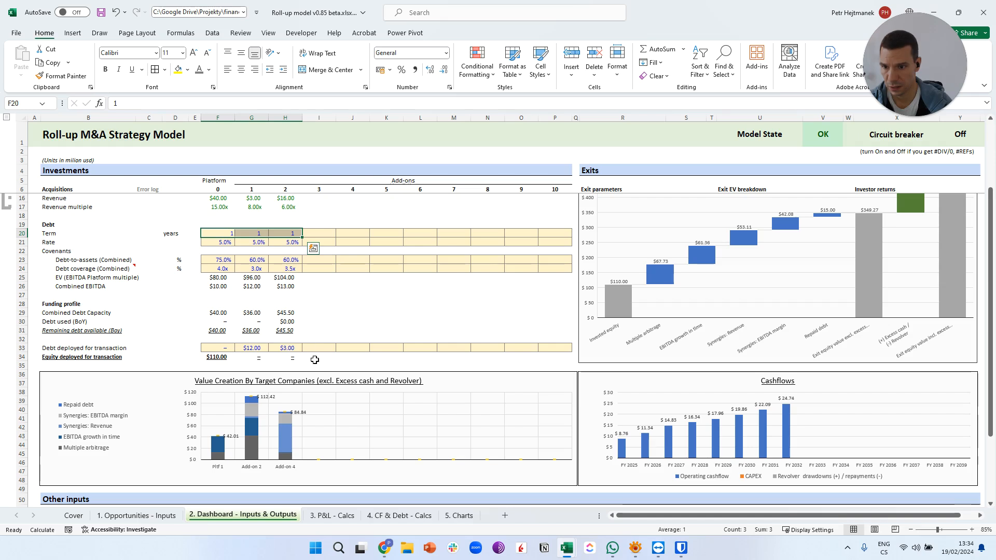
Set the platform's debt deployed for the transaction to $110.
{"action": "left_click", "coordinate": [218, 348]}
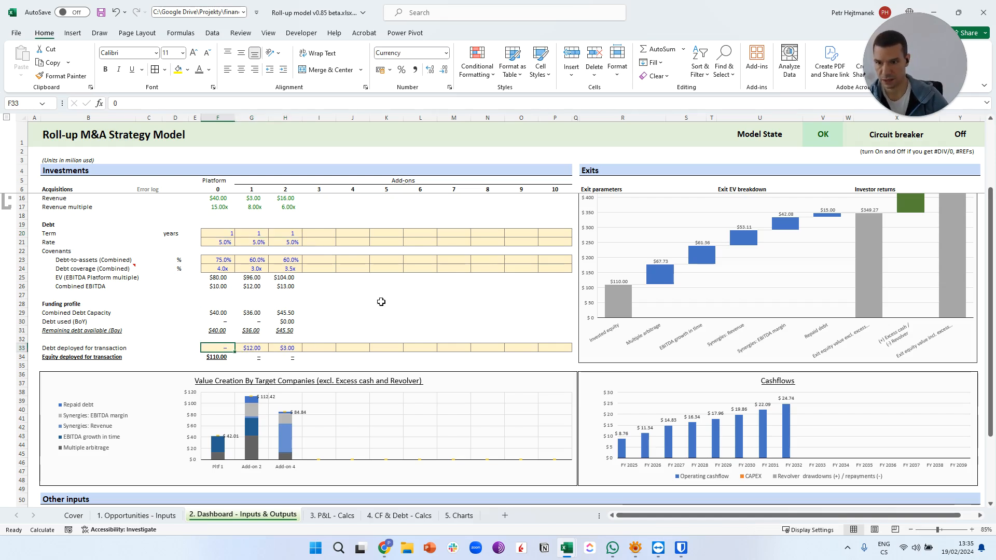
{"action": "type", "text": "110"}
{"action": "key", "text": "ctrl+Return"}
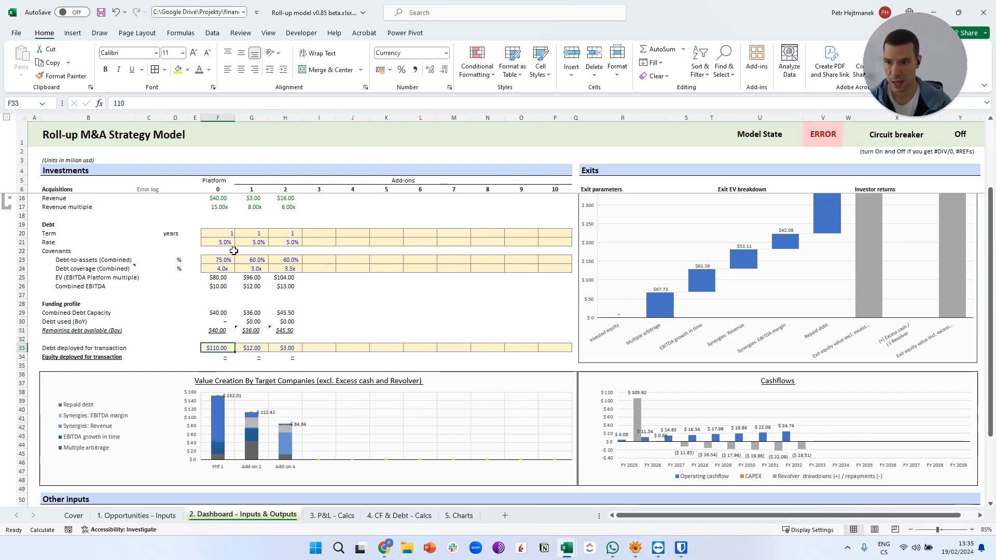
Set the debt term of the platform and both add-ons back to 2 years in one entry.
{"action": "left_click_drag", "start_coordinate": [221, 234], "coordinate": [291, 231]}
{"action": "type", "text": "2"}
{"action": "key", "text": "ctrl+Return"}
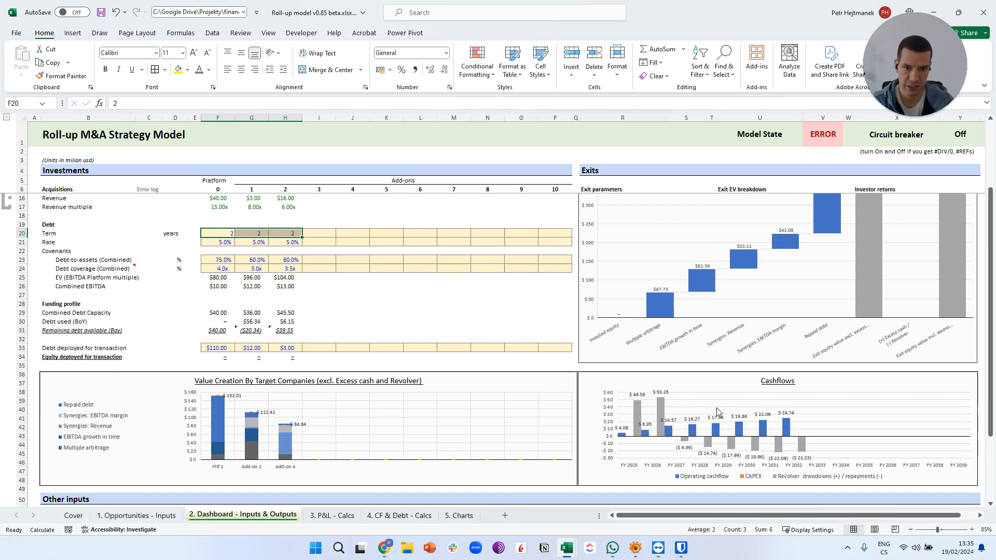
{"action": "left_click", "coordinate": [424, 313]}
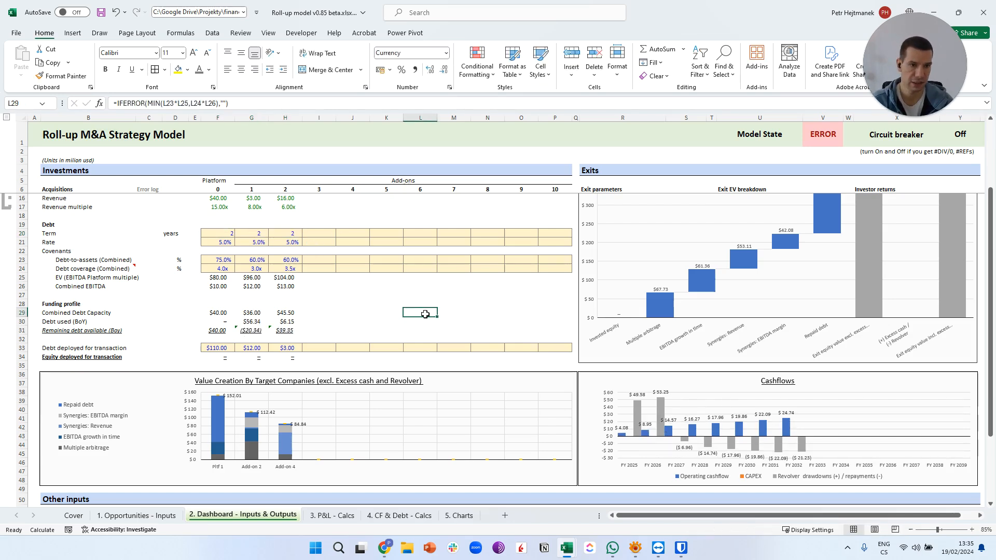
Examine the revolver drawdowns and repayments in the Cashflows chart, the Value Creation Waterfall, the Model State check and the MOIC formula.
{"action": "scroll", "coordinate": [444, 314], "scroll_direction": "up", "scroll_amount": 3}
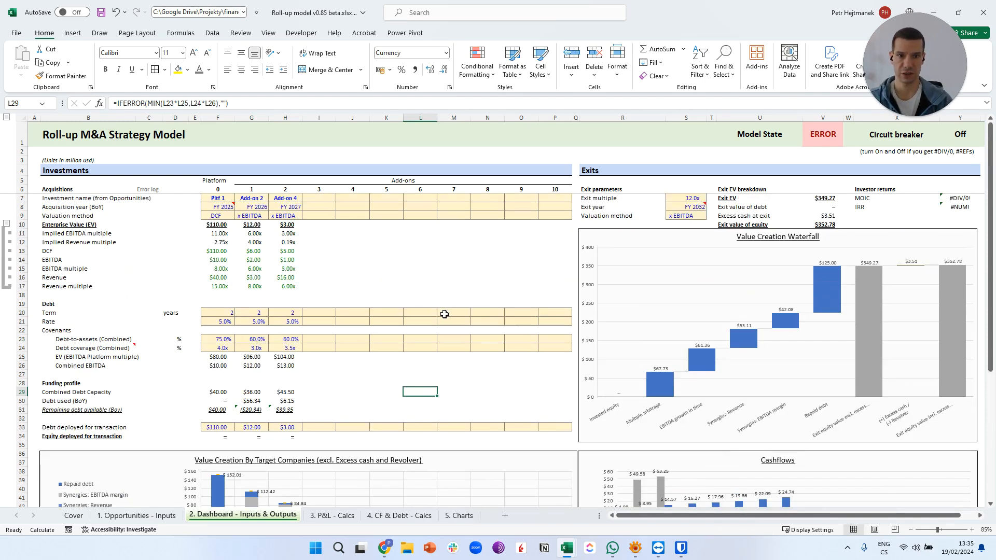
{"action": "scroll", "coordinate": [445, 314], "scroll_direction": "down", "scroll_amount": 3}
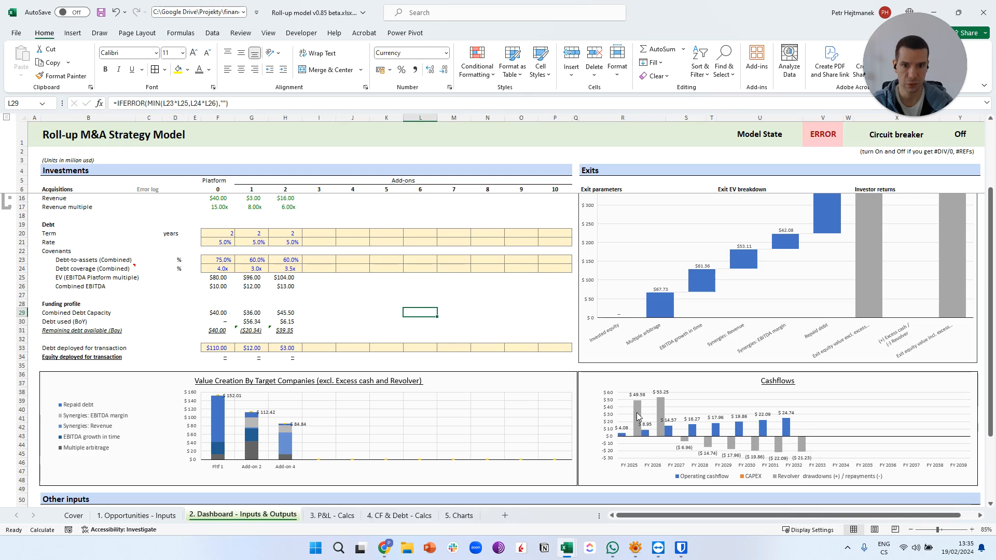
{"action": "mouse_move", "coordinate": [638, 417]}
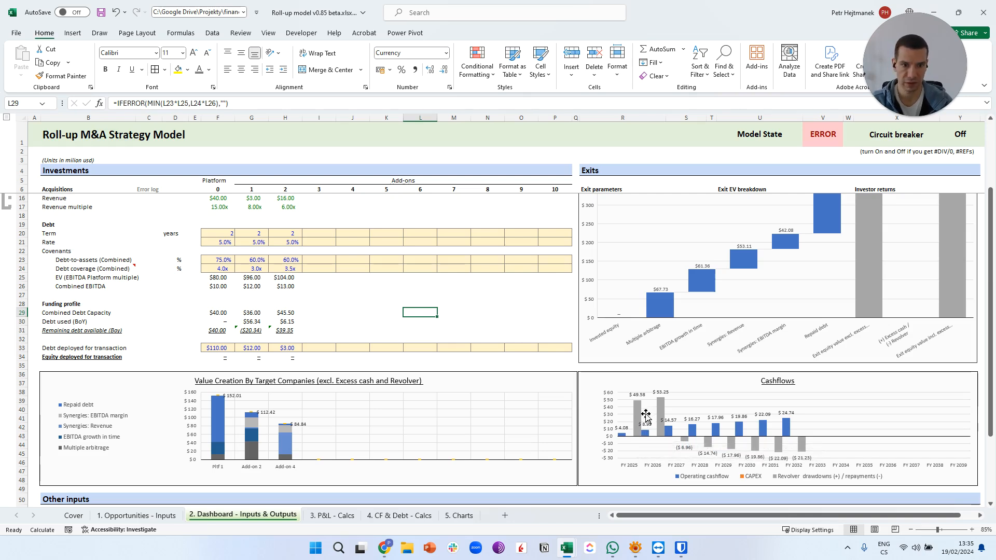
{"action": "left_click", "coordinate": [638, 418]}
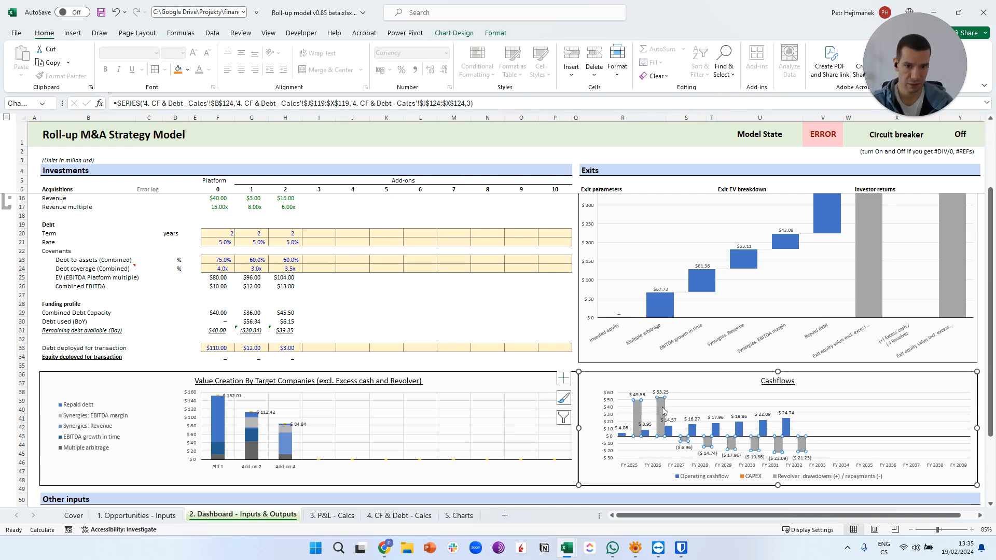
{"action": "mouse_move", "coordinate": [638, 418]}
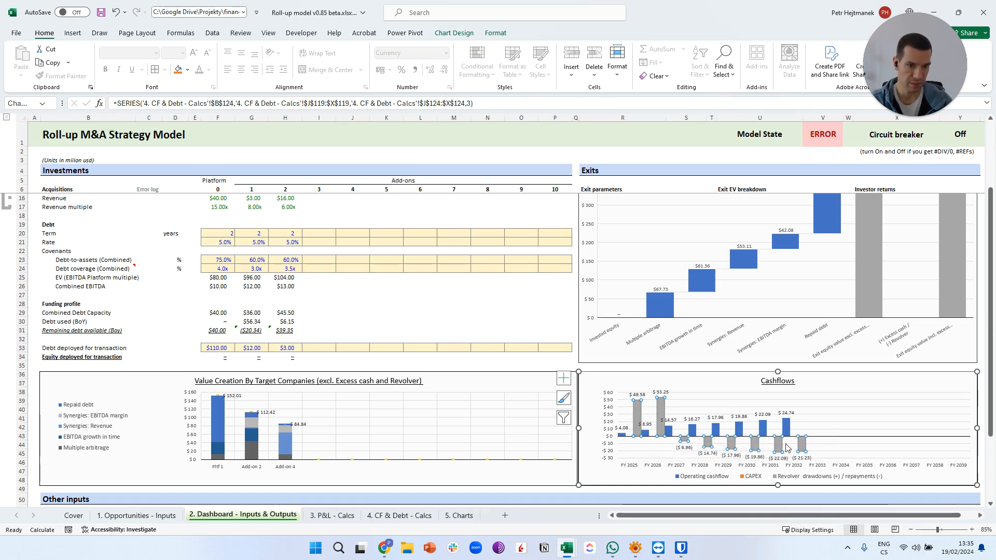
{"action": "scroll", "coordinate": [817, 322], "scroll_direction": "up", "scroll_amount": 3}
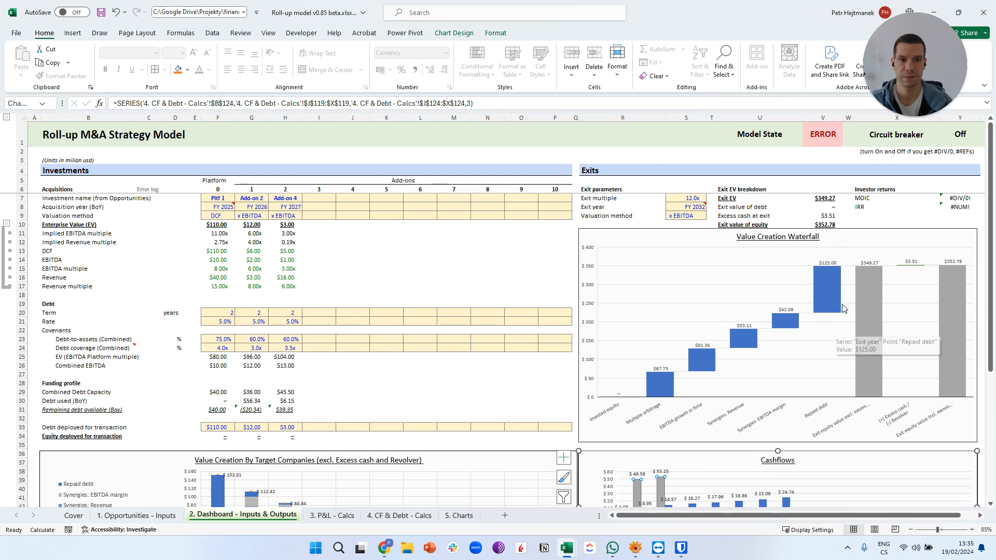
{"action": "left_click", "coordinate": [825, 139]}
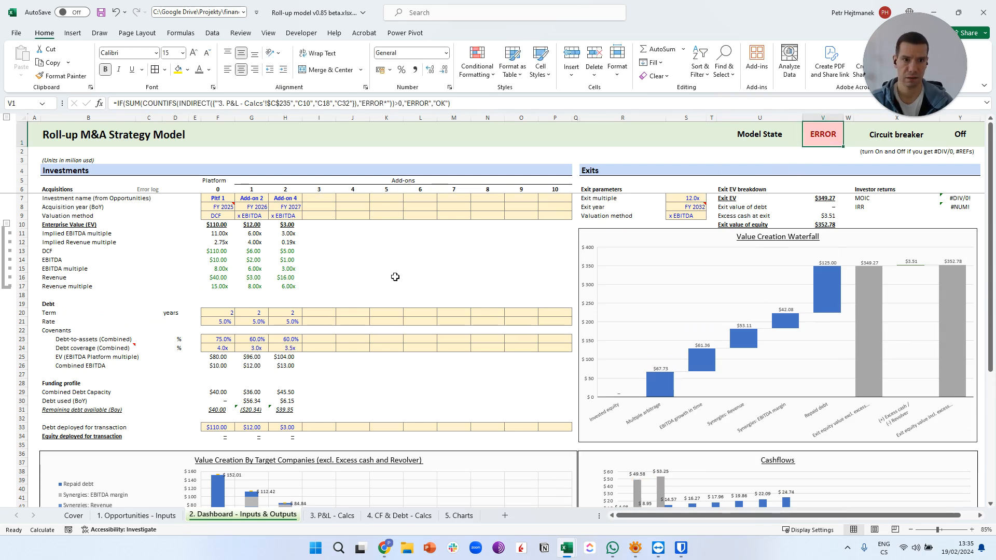
{"action": "scroll", "coordinate": [396, 277], "scroll_direction": "down", "scroll_amount": 6}
{"action": "scroll", "coordinate": [395, 277], "scroll_direction": "up", "scroll_amount": 5}
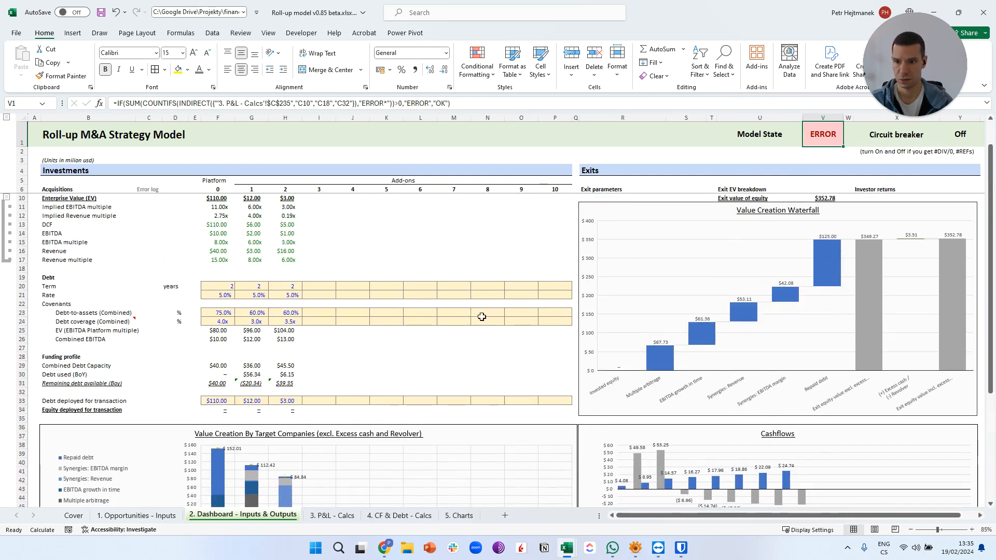
{"action": "scroll", "coordinate": [482, 317], "scroll_direction": "down", "scroll_amount": 1}
{"action": "left_click", "coordinate": [542, 410]}
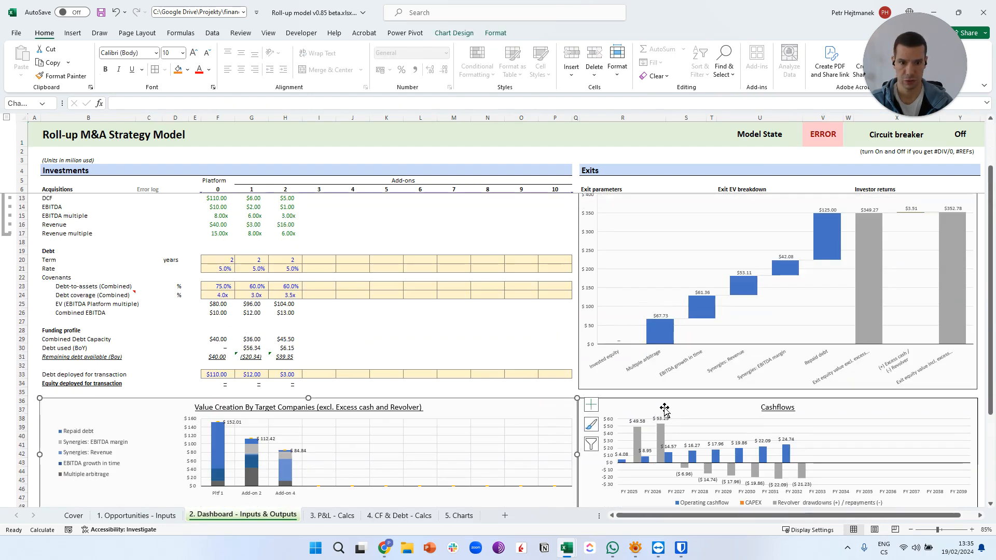
{"action": "left_click", "coordinate": [664, 410], "text": "ctrl"}
{"action": "left_click_drag", "start_coordinate": [780, 400], "coordinate": [780, 431]}
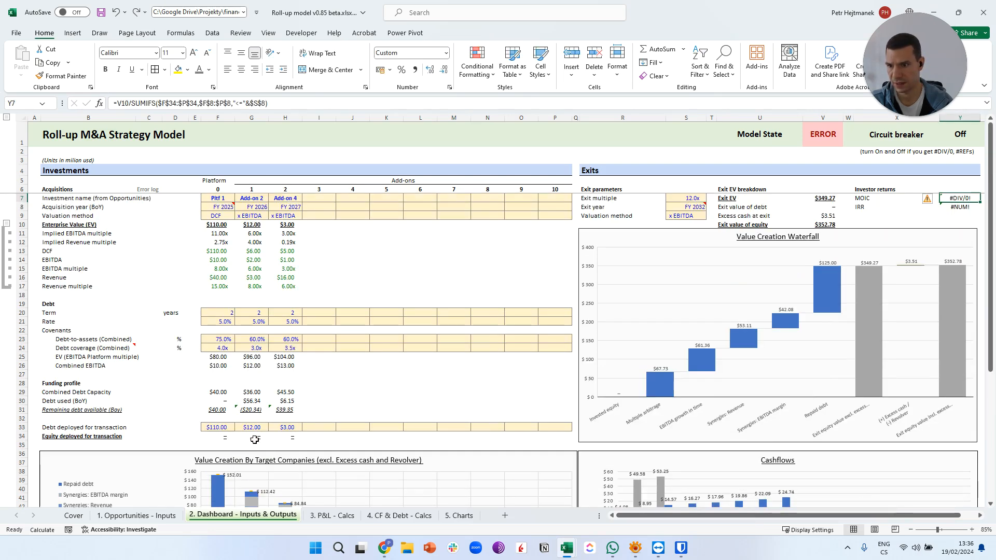
Set the platform's debt deployed for the transaction to $40 and check the IRR under Investor returns.
{"action": "left_click", "coordinate": [212, 428]}
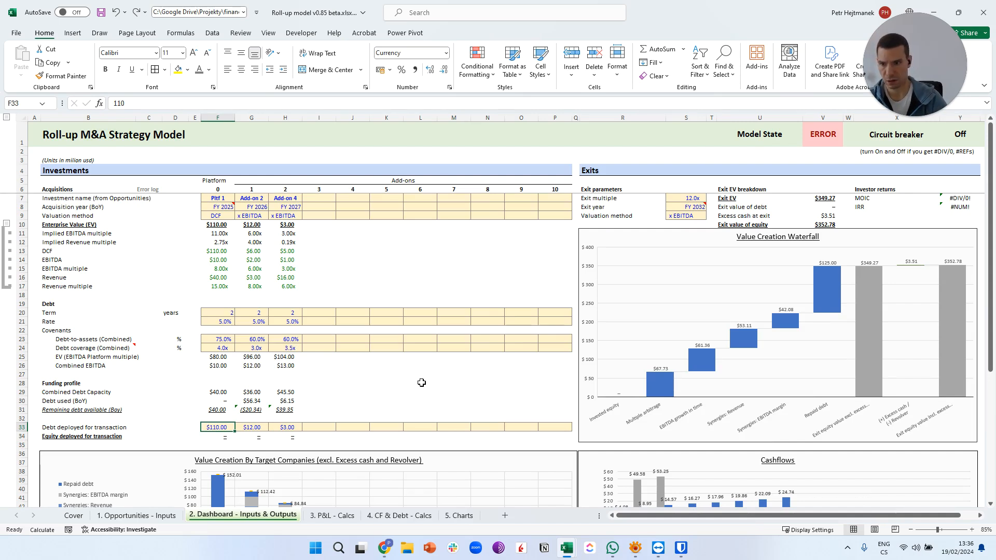
{"action": "type", "text": "40"}
{"action": "key", "text": "Return"}
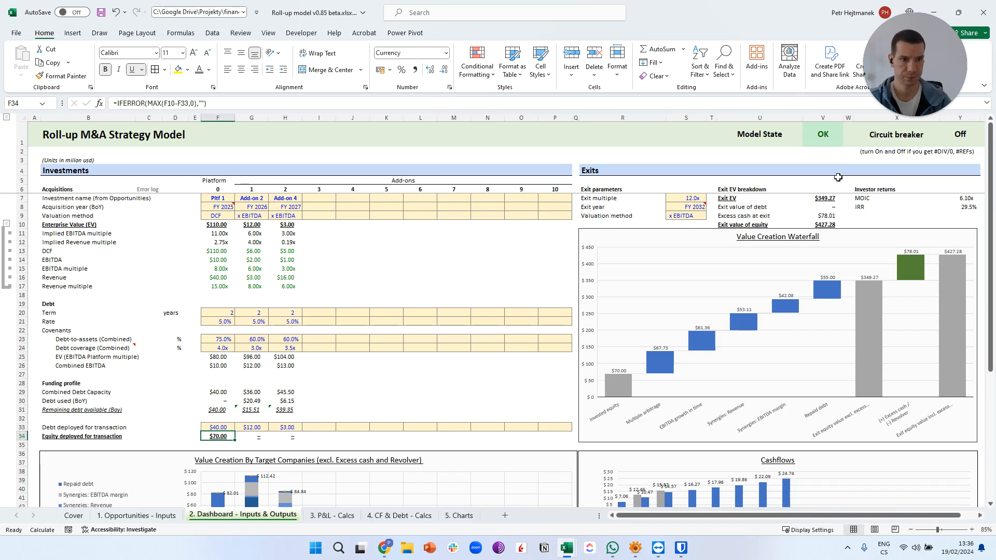
{"action": "left_click_drag", "start_coordinate": [864, 208], "coordinate": [965, 208]}
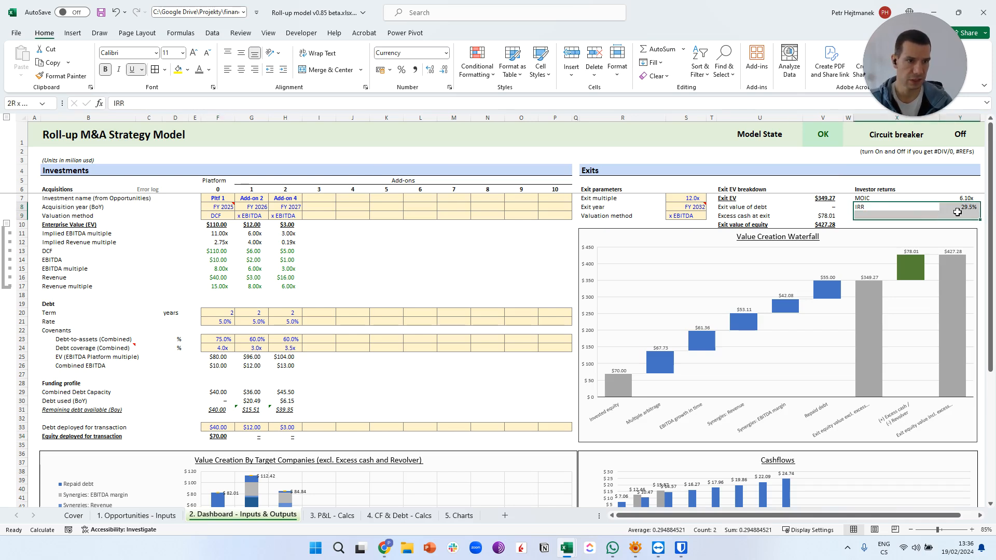
{"action": "left_click", "coordinate": [957, 207]}
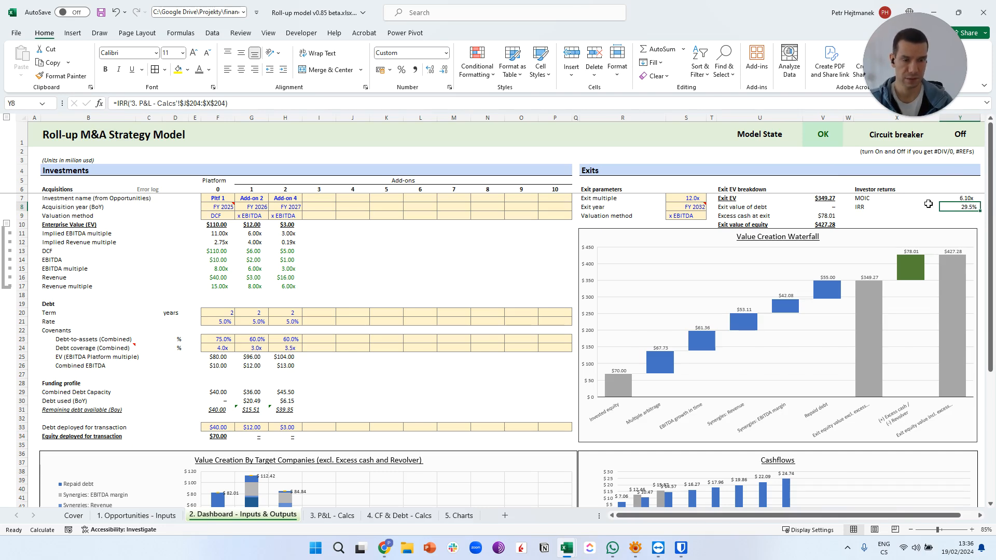
{"action": "scroll", "coordinate": [637, 285], "scroll_direction": "up", "scroll_amount": 1}
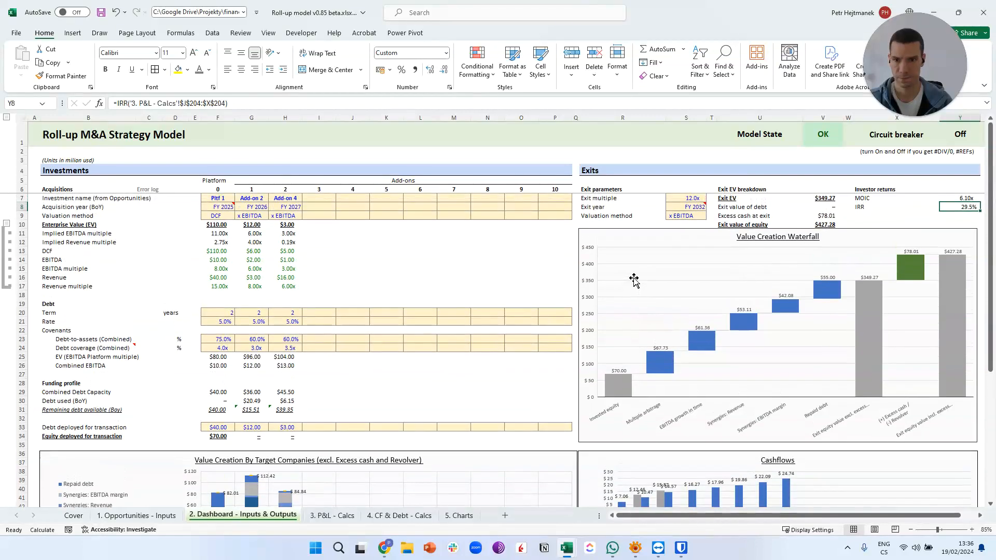
Review the P&L build on the P&L calculations sheet and the cash flow and revolver schedules on the CF & Debt sheet.
{"action": "left_click", "coordinate": [348, 519]}
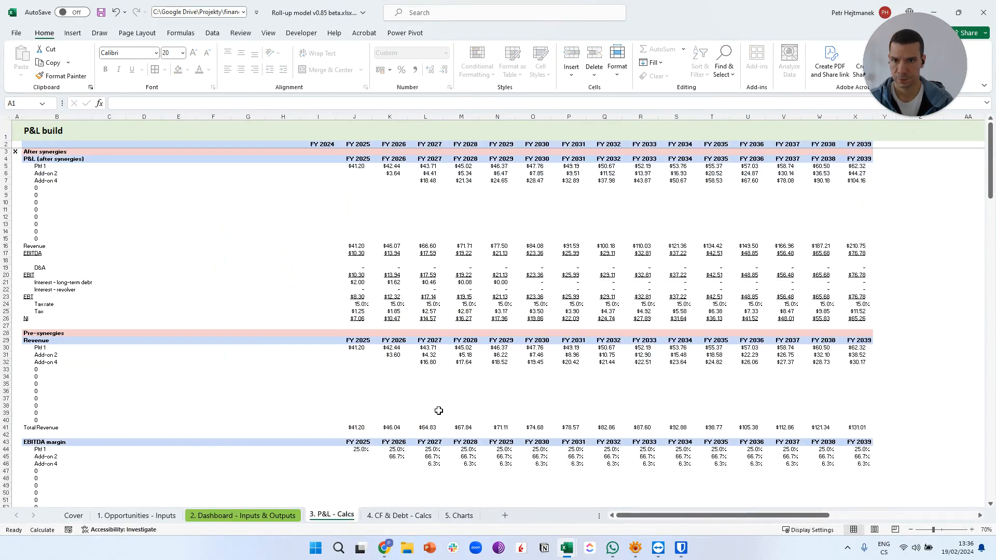
{"action": "scroll", "coordinate": [467, 372], "scroll_direction": "down", "scroll_amount": 17}
{"action": "scroll", "coordinate": [475, 363], "scroll_direction": "up", "scroll_amount": 17}
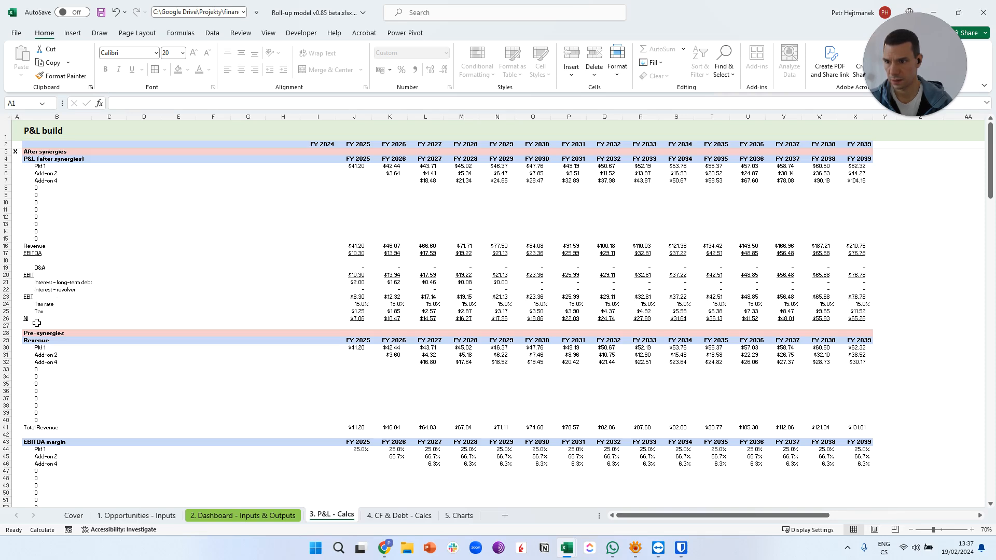
{"action": "left_click", "coordinate": [400, 515]}
{"action": "scroll", "coordinate": [355, 329], "scroll_direction": "up", "scroll_amount": 10}
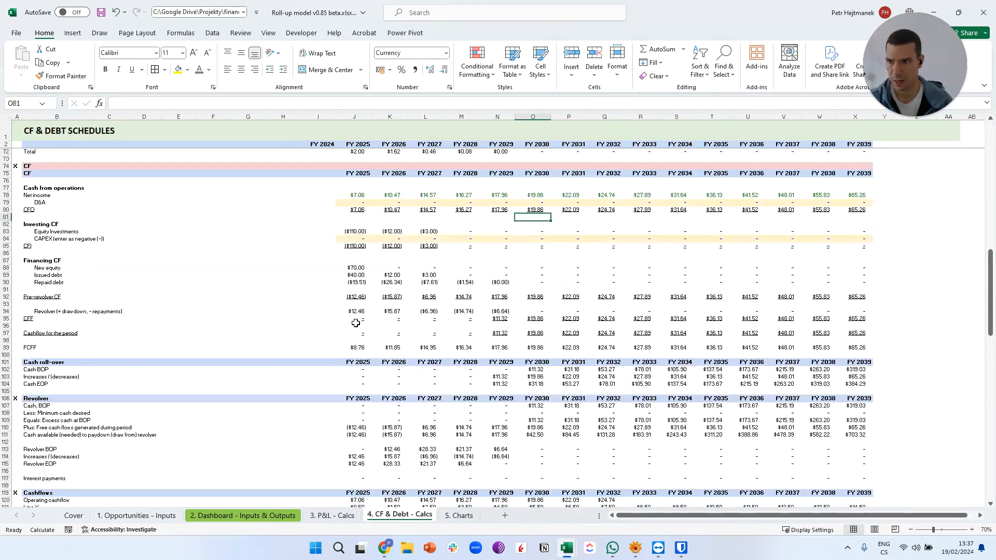
{"action": "scroll", "coordinate": [356, 323], "scroll_direction": "down", "scroll_amount": 4}
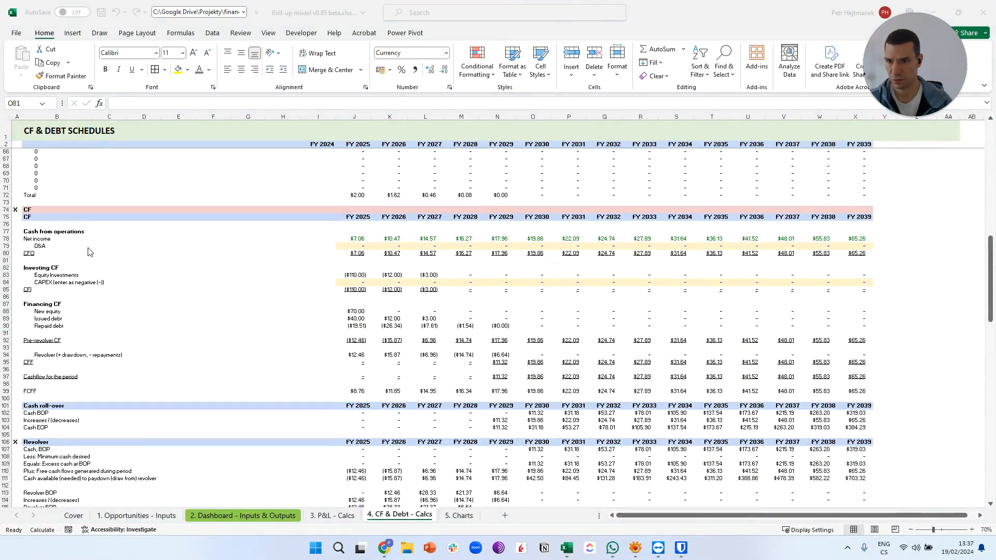
{"action": "scroll", "coordinate": [240, 429], "scroll_direction": "down", "scroll_amount": 4}
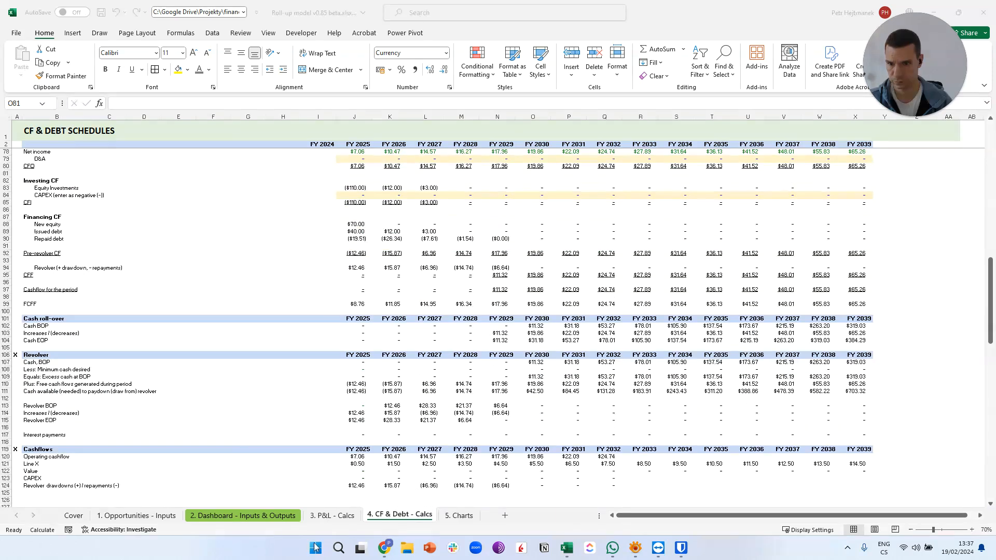
Look over the Charts sheet, including the Enterprise Value Breakdown chart, and the company list on the Opportunities inputs sheet.
{"action": "left_click", "coordinate": [465, 519]}
{"action": "left_click", "coordinate": [463, 516]}
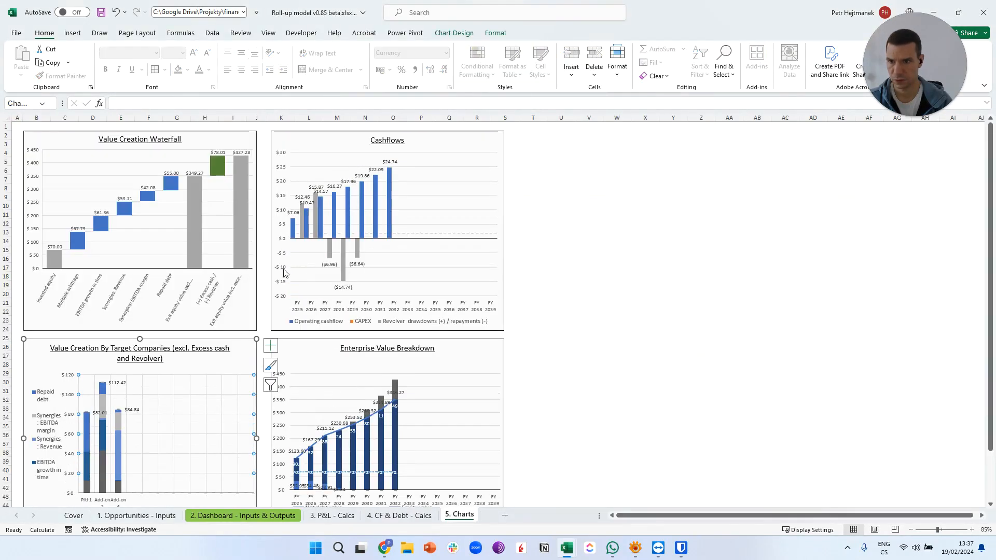
{"action": "mouse_move", "coordinate": [191, 190]}
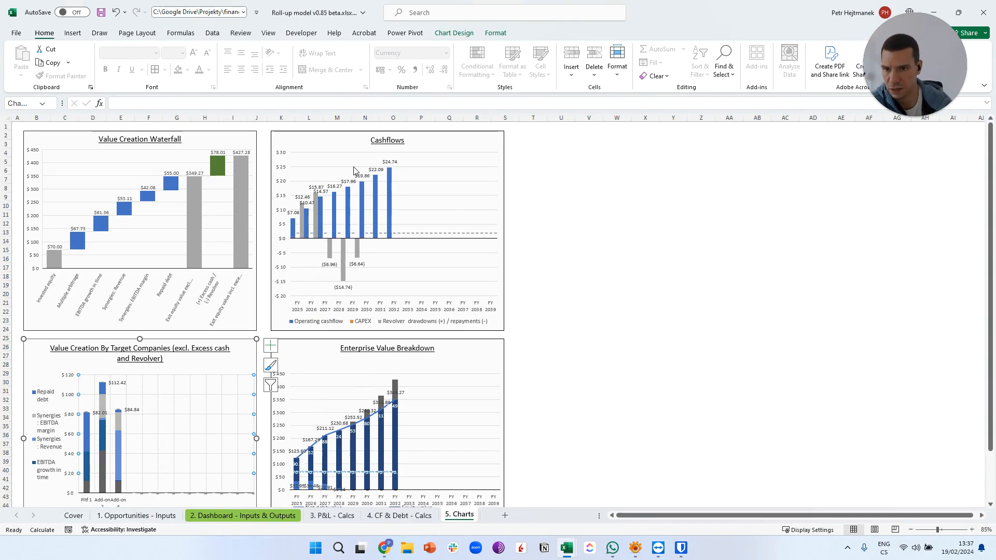
{"action": "left_click", "coordinate": [335, 357]}
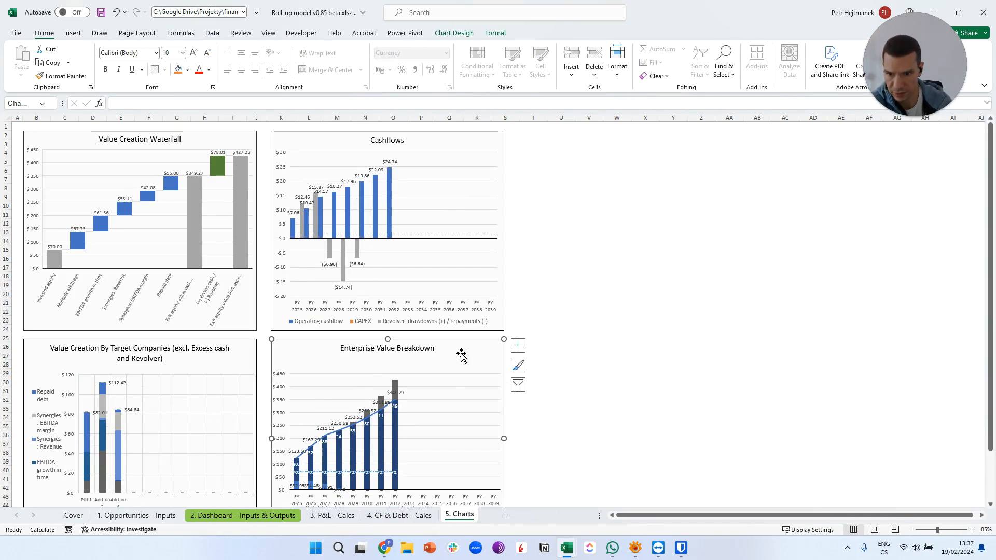
{"action": "scroll", "coordinate": [477, 352], "scroll_direction": "down", "scroll_amount": 1}
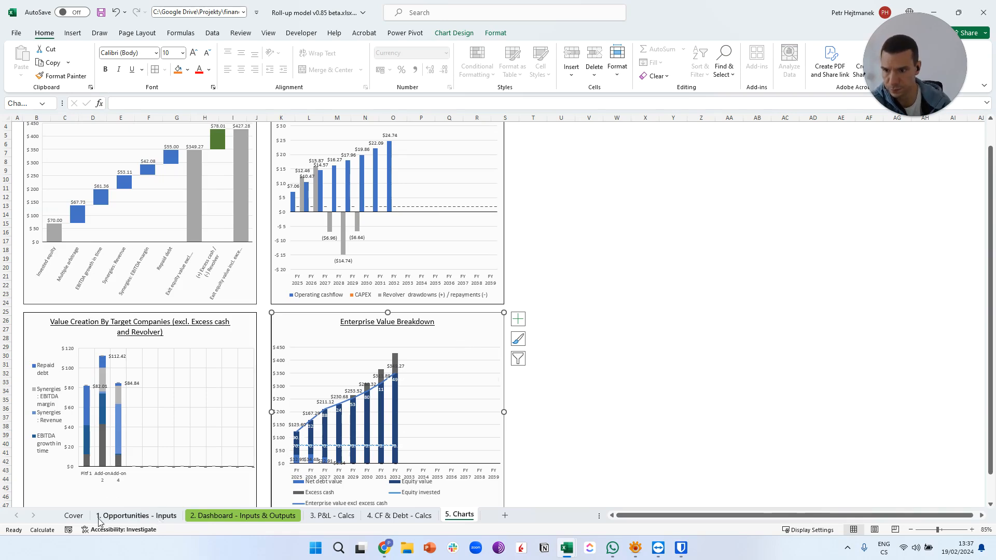
{"action": "left_click", "coordinate": [133, 519]}
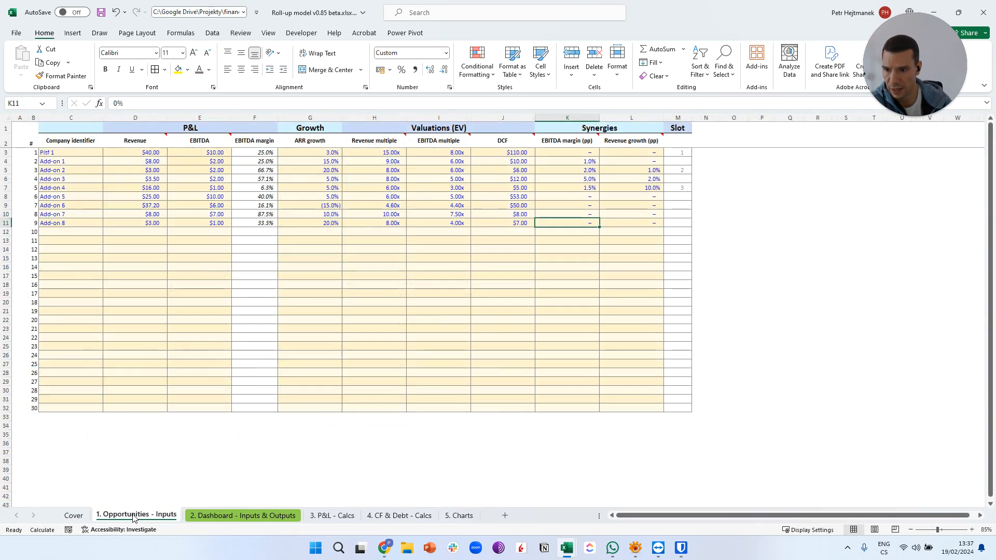
Set Add-on 2's EBITDA to a negative $2.00 and view its effect on the dashboard.
{"action": "left_click", "coordinate": [263, 515]}
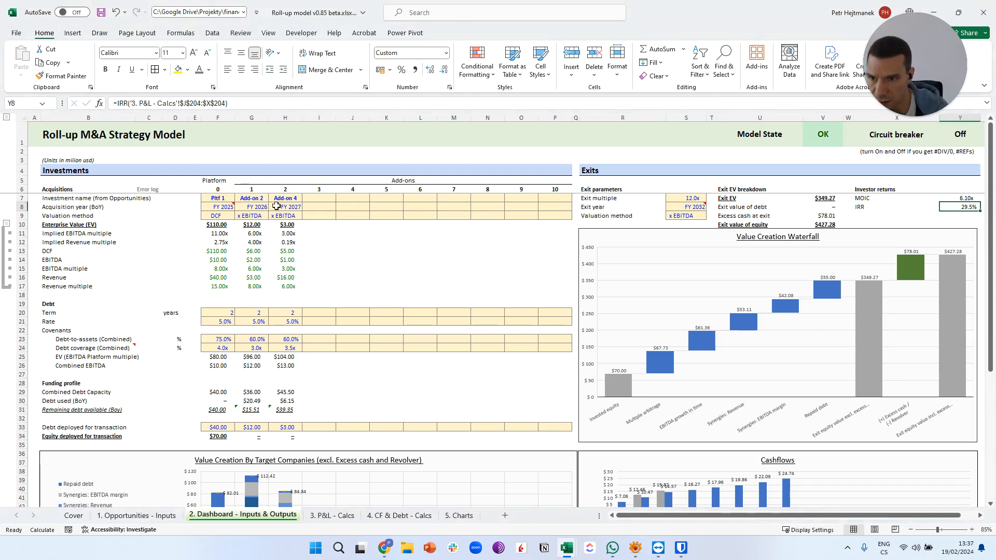
{"action": "left_click", "coordinate": [253, 198]}
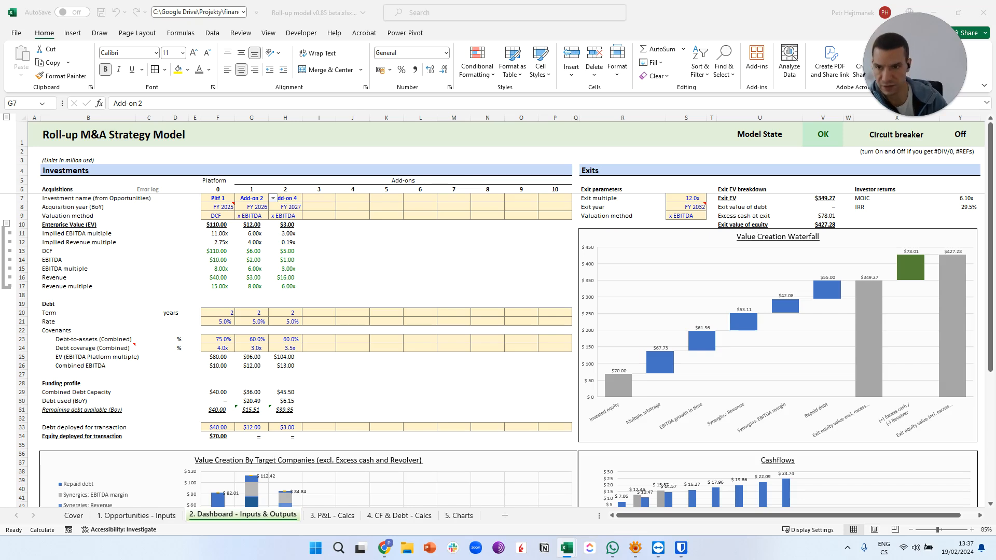
{"action": "key", "text": "Return"}
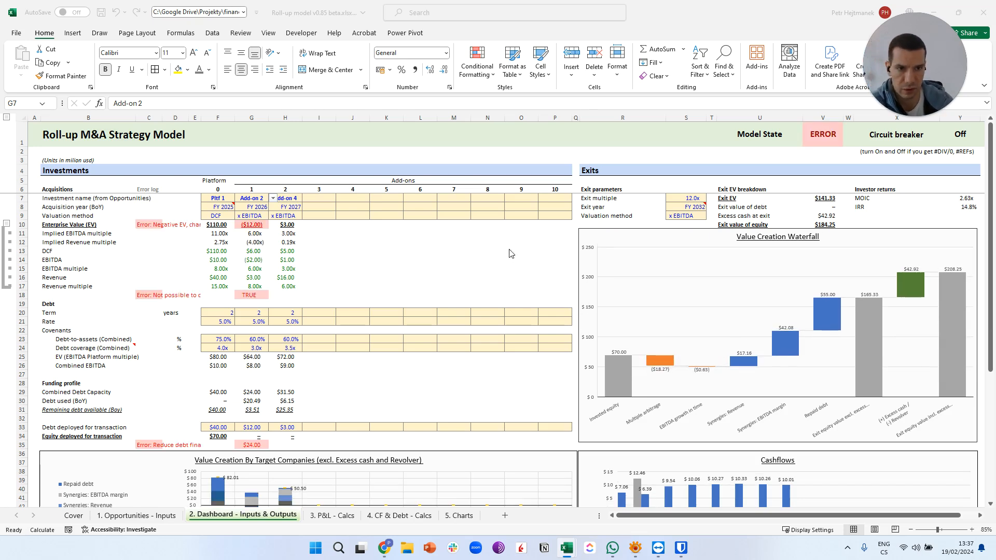
Change the valuation method of Add-on 2 in the Investments section to x REVENUE.
{"action": "left_click", "coordinate": [253, 216]}
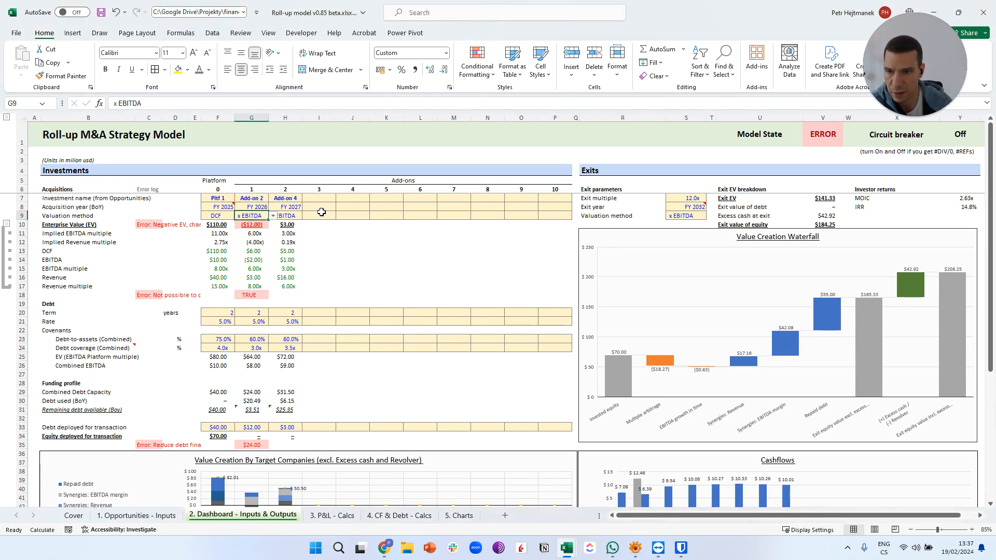
{"action": "left_click", "coordinate": [273, 216]}
{"action": "left_click", "coordinate": [253, 234]}
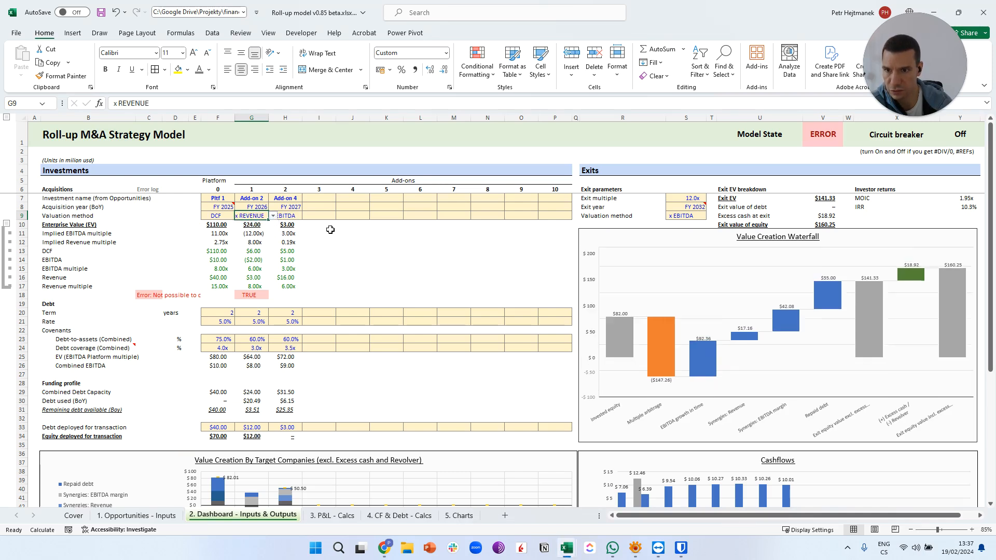
{"action": "left_click", "coordinate": [384, 223]}
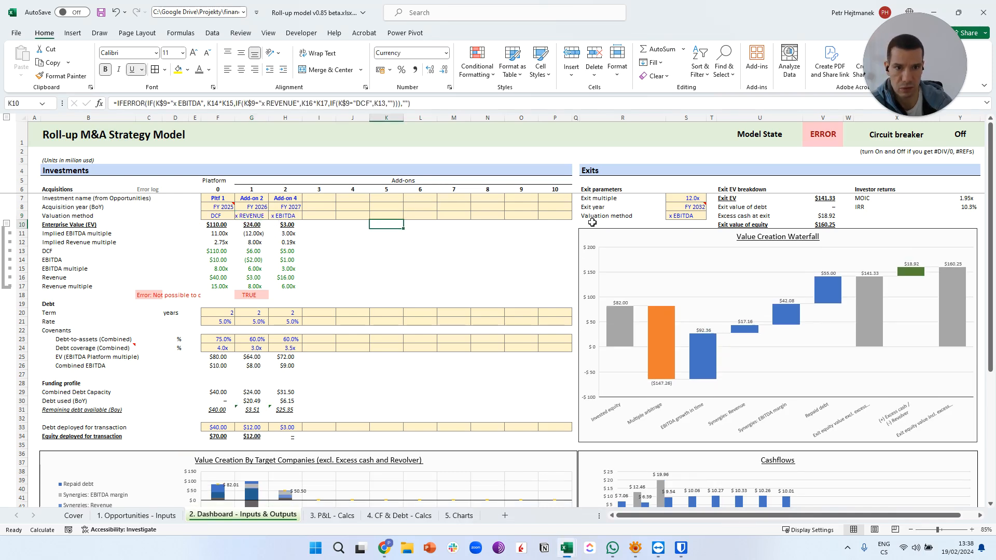
Set the exit valuation method to x REVENUE and the exit multiple to 5.0x in the exit parameters.
{"action": "left_click", "coordinate": [680, 225]}
{"action": "left_click", "coordinate": [690, 215]}
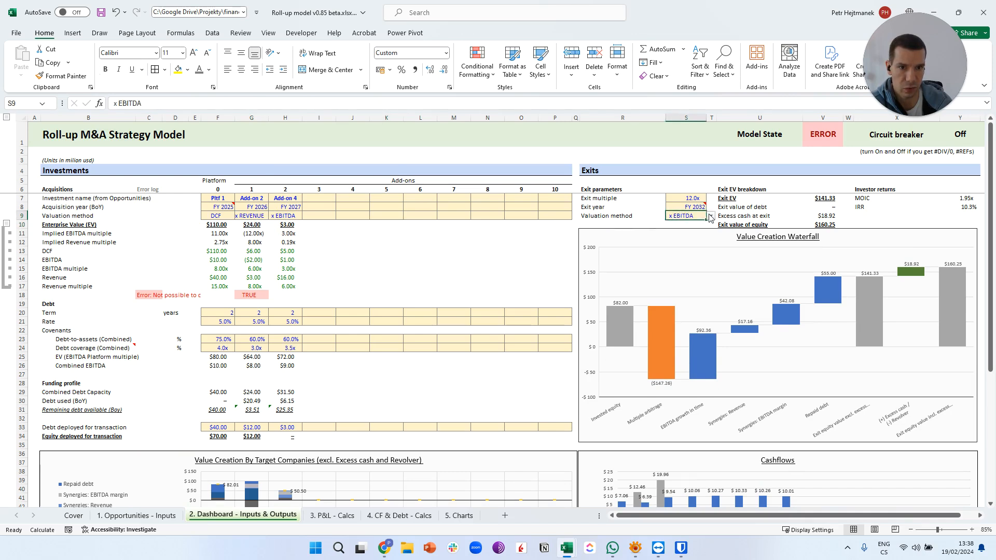
{"action": "left_click", "coordinate": [710, 216]}
{"action": "left_click", "coordinate": [683, 232]}
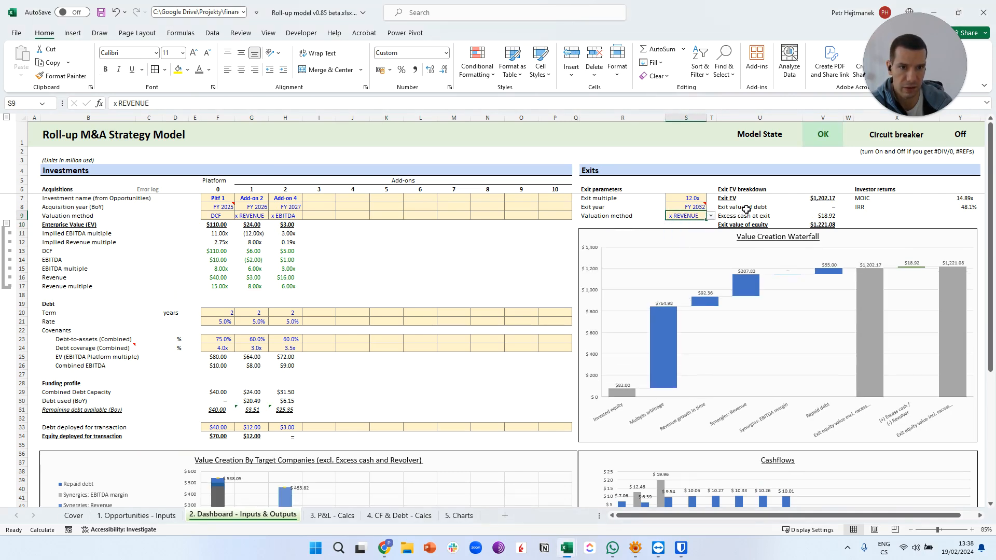
{"action": "left_click", "coordinate": [696, 200]}
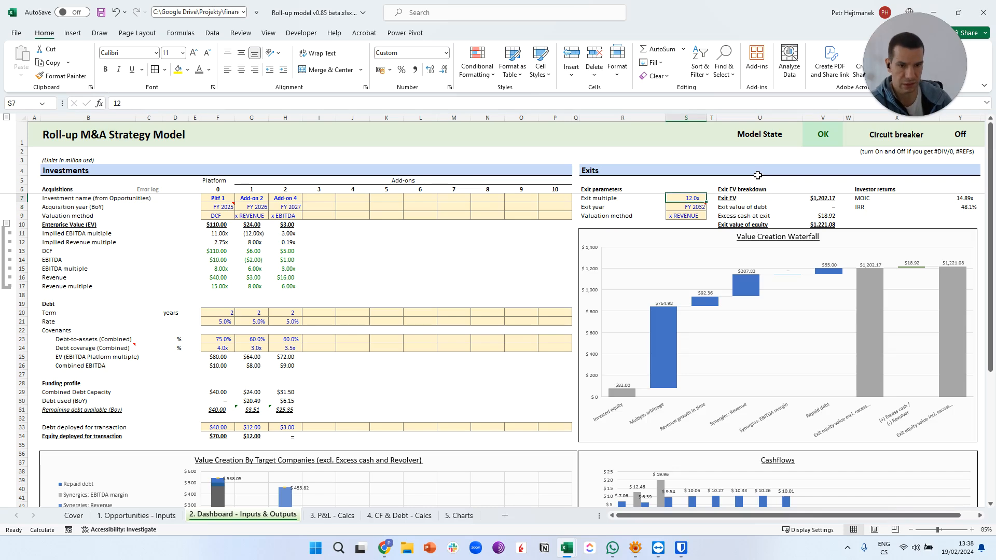
{"action": "type", "text": "5"}
{"action": "key", "text": "Return"}
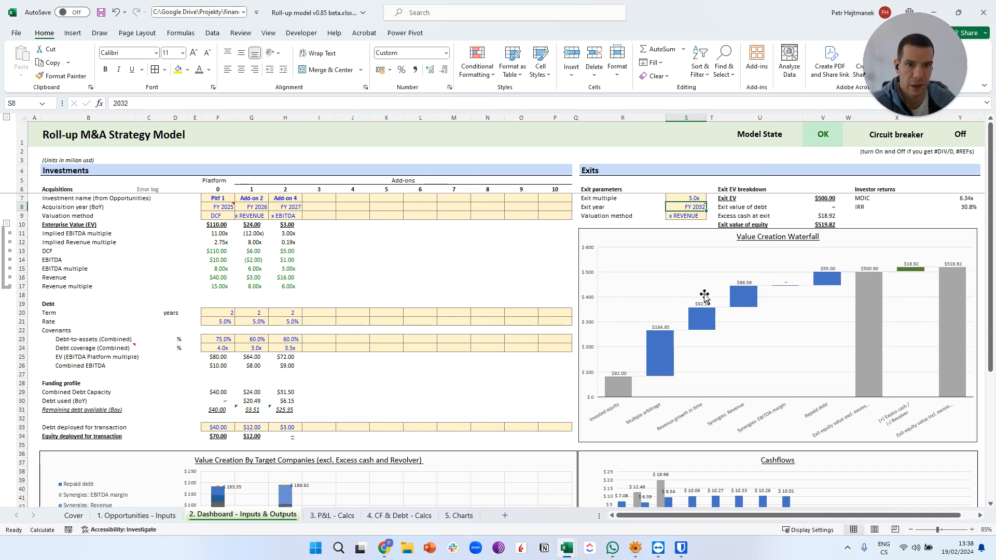